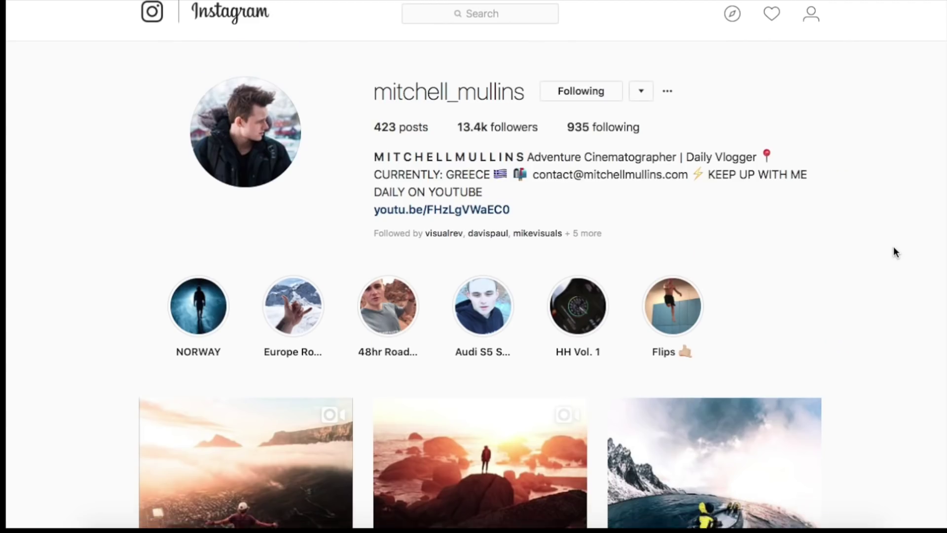
Step: Look through the photographer's Instagram profile and photo grid, and view the YouTube video linked in the bio
scroll(893, 251, "down", 10)
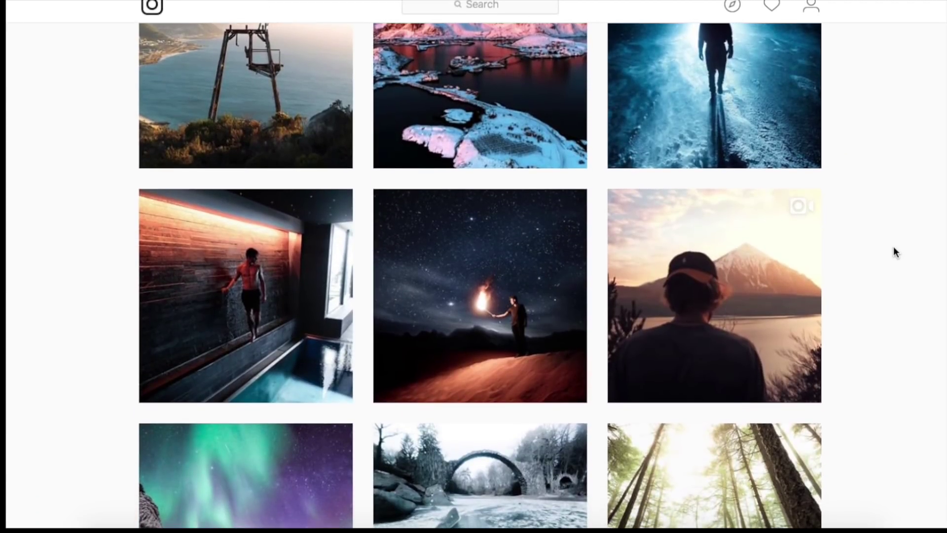
scroll(893, 246, "up", 10)
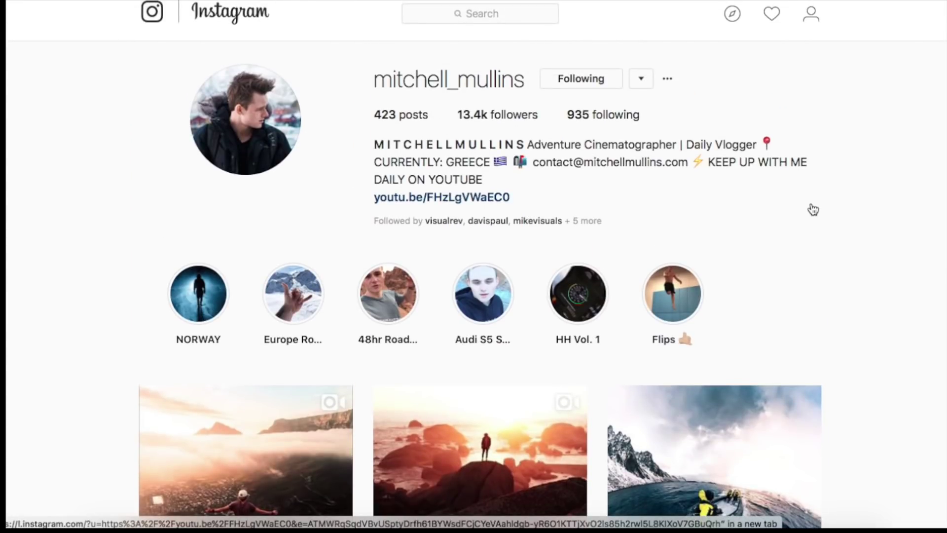
scroll(480, 277, "down", 10)
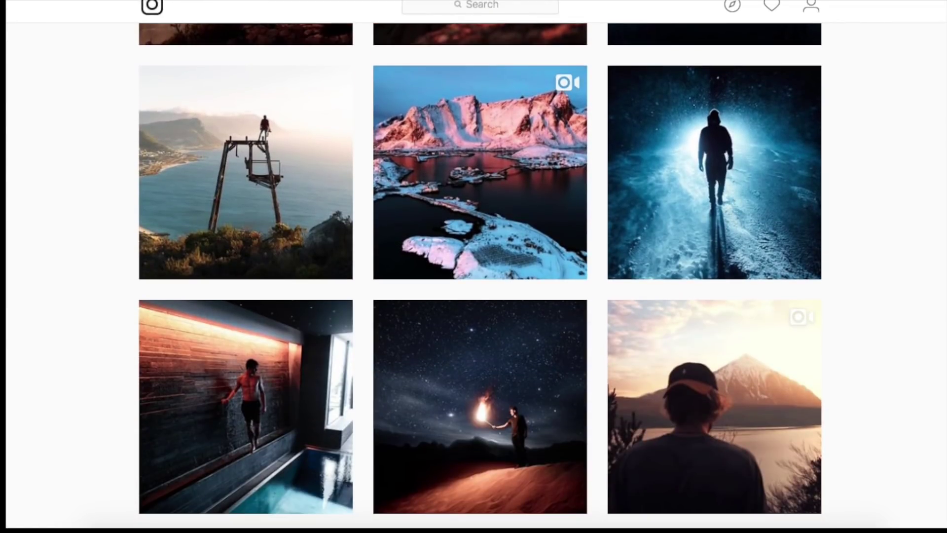
scroll(479, 277, "down", 7)
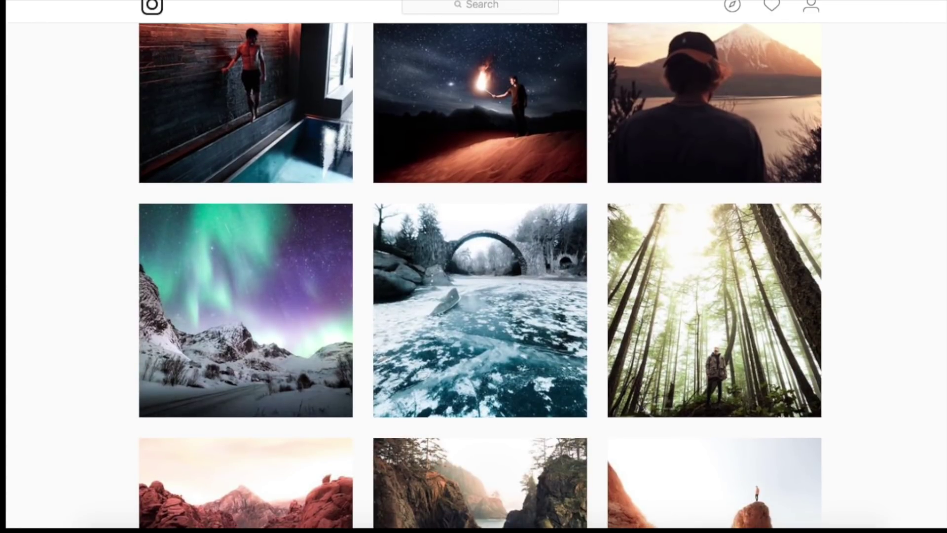
scroll(480, 277, "down", 3)
scroll(913, 110, "down", 8)
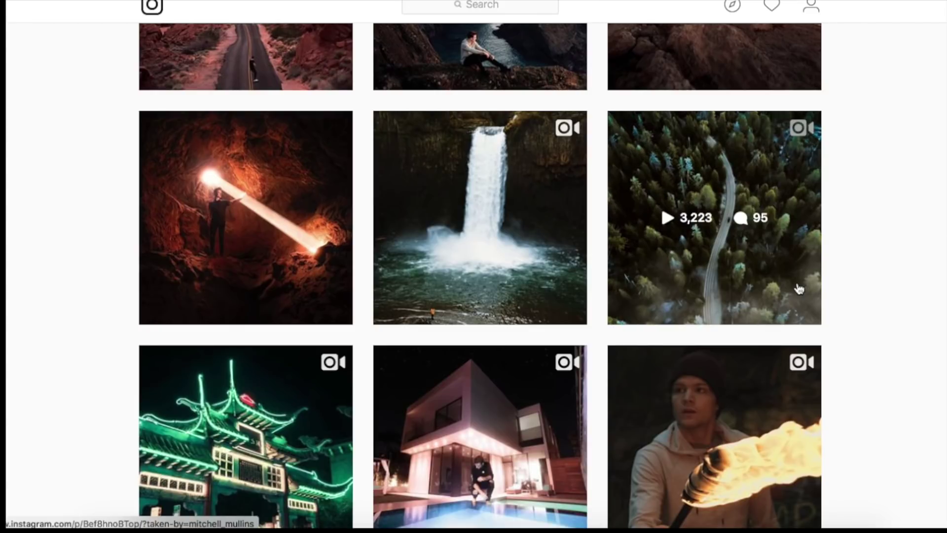
scroll(480, 276, "up", 8)
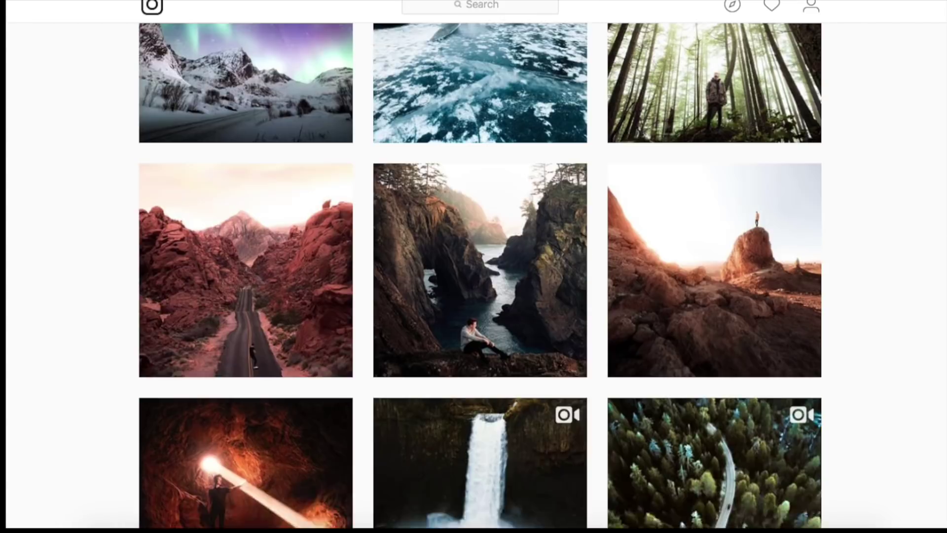
scroll(479, 276, "up", 20)
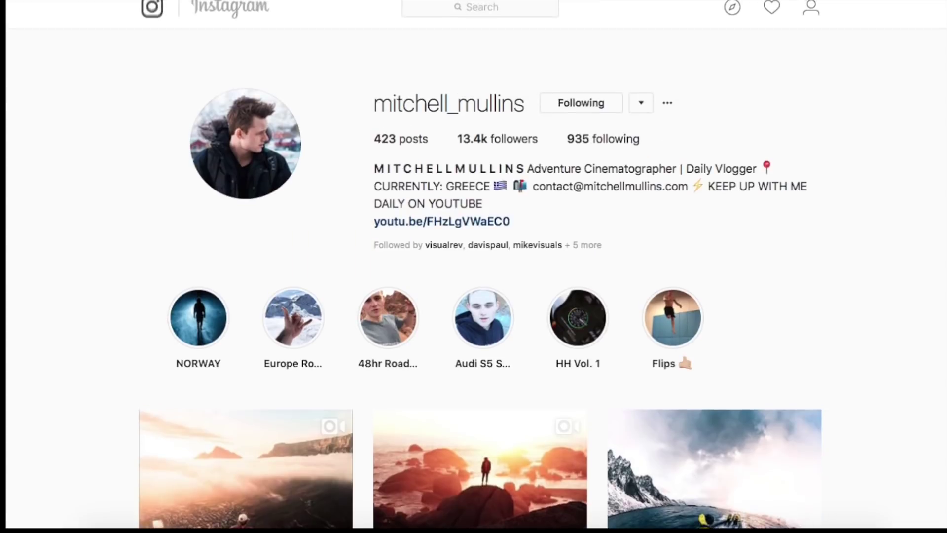
left_click(452, 221)
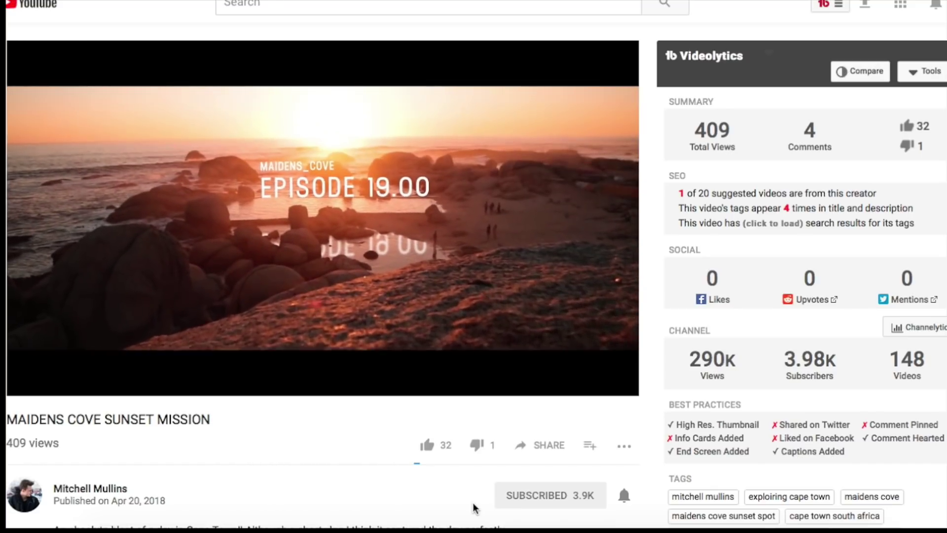
left_click(30, 379)
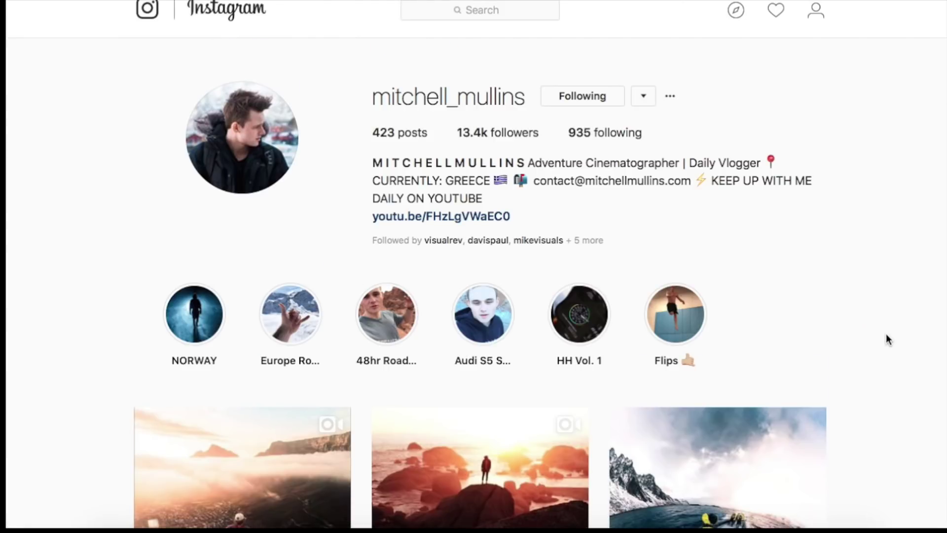
Step: View the "Midnight Ice Expeditions" post with the blue backlit silhouette, and return to the profile's photo grid
scroll(886, 338, "down", 10)
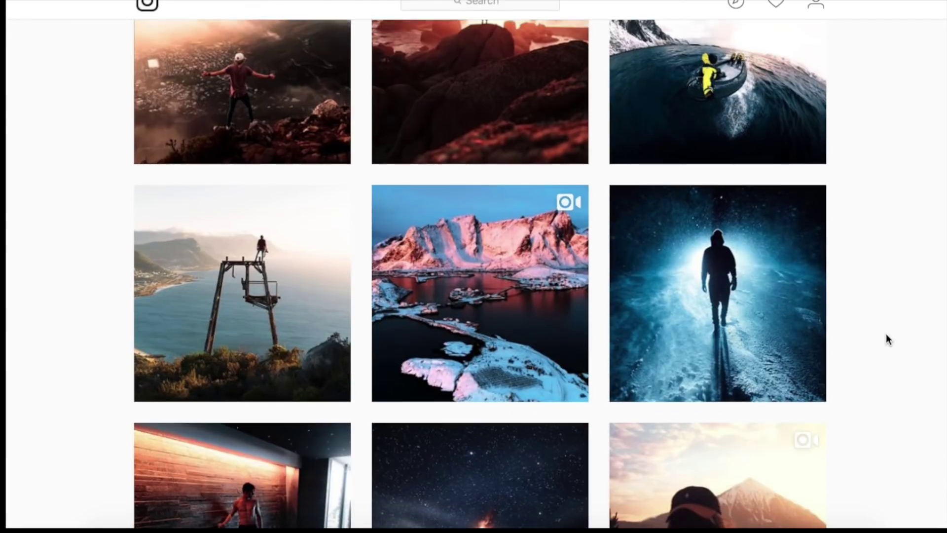
scroll(887, 339, "up", 1)
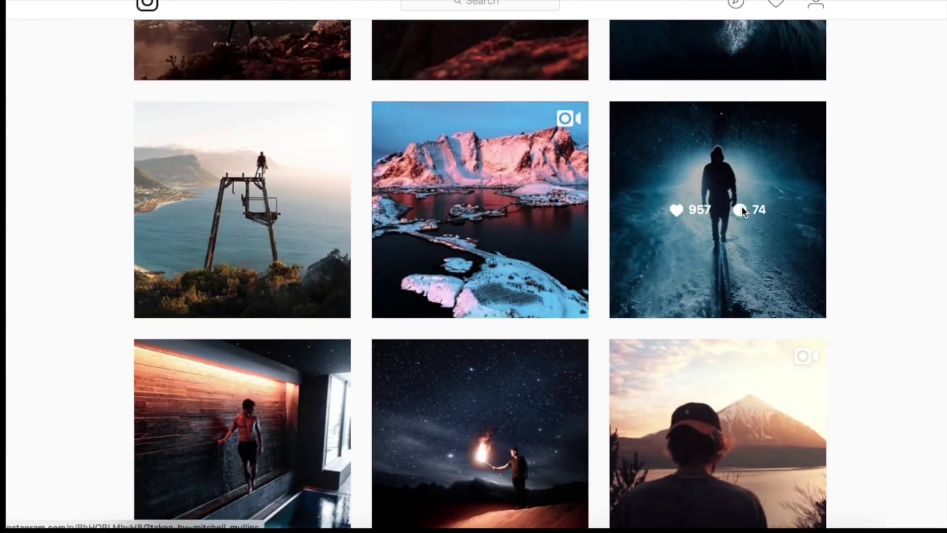
left_click(813, 270)
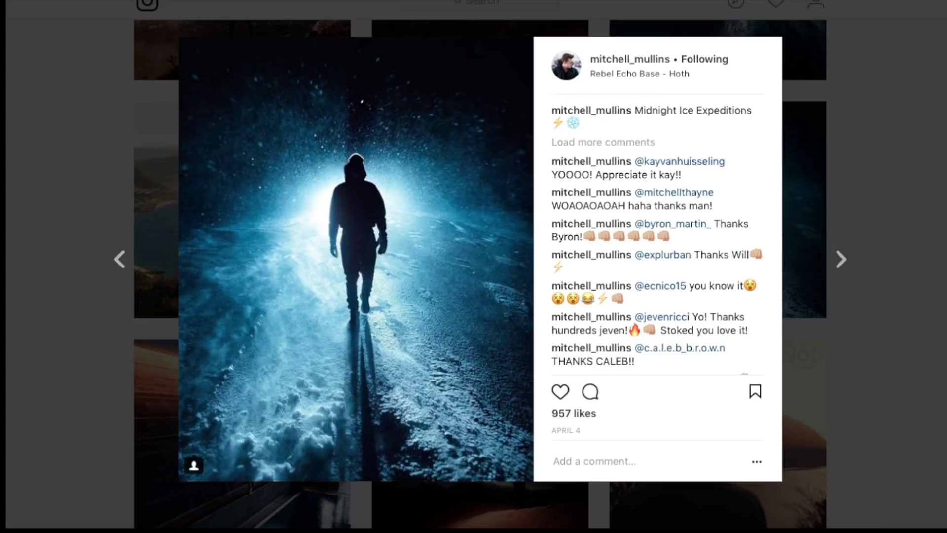
left_click(938, 447)
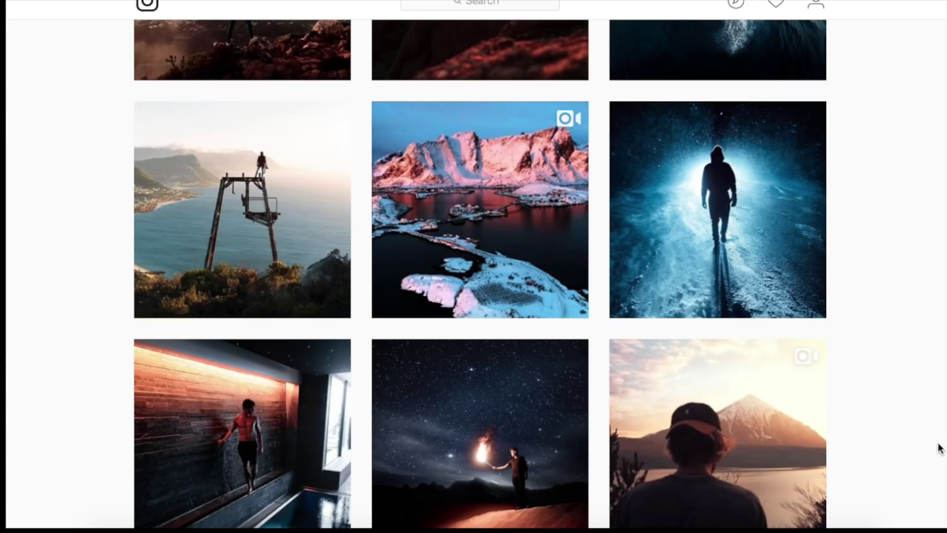
scroll(938, 447, "down", 10)
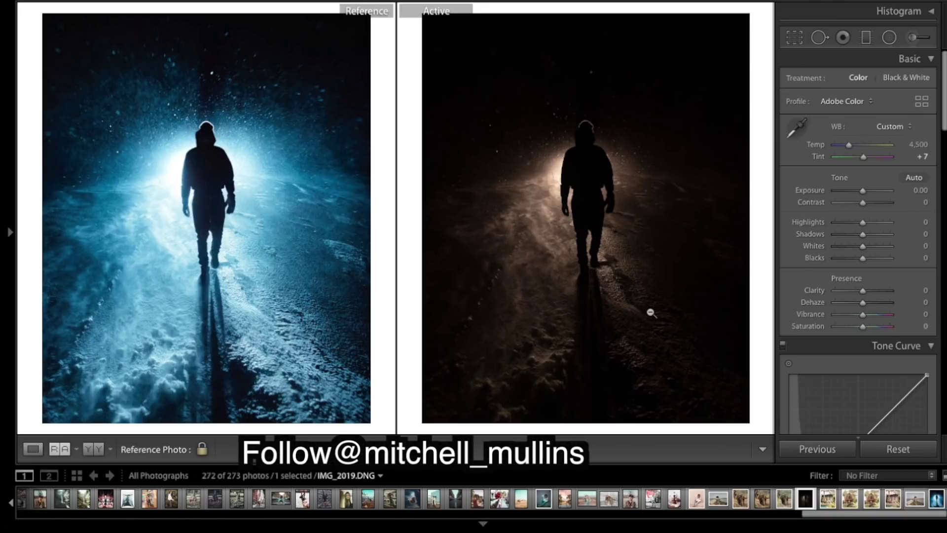
Step: Raise the active photo's Exposure to +2.70 and set its white balance Temp to 3,100
left_click(877, 192)
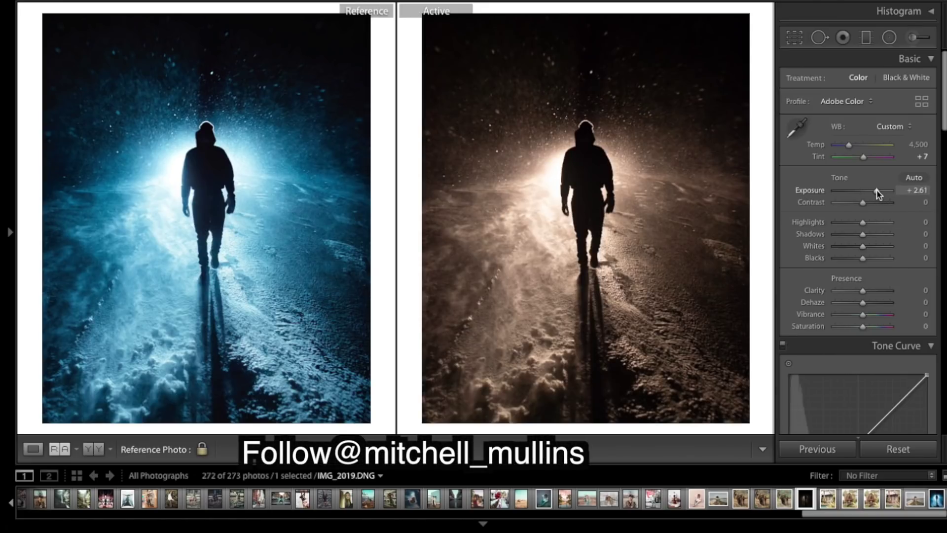
left_click_drag(877, 192, 878, 192)
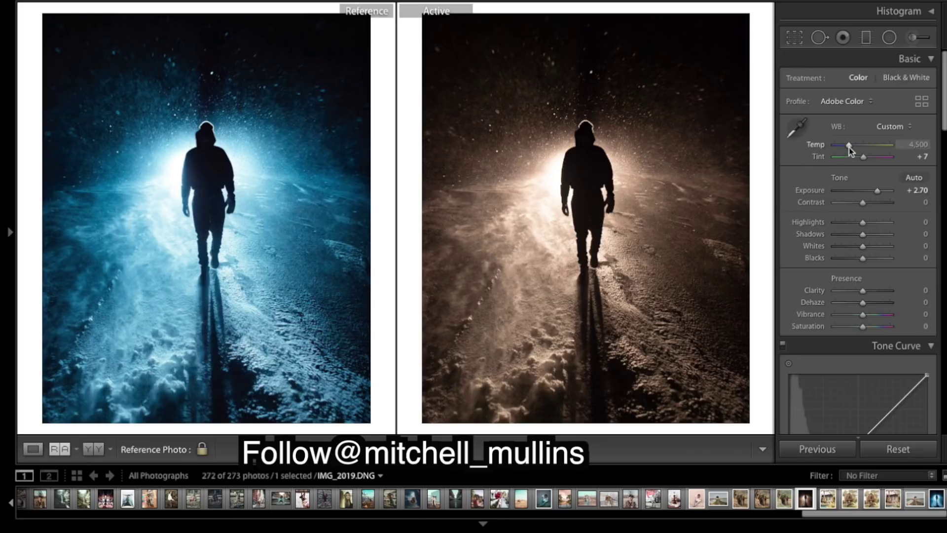
left_click_drag(849, 149, 837, 151)
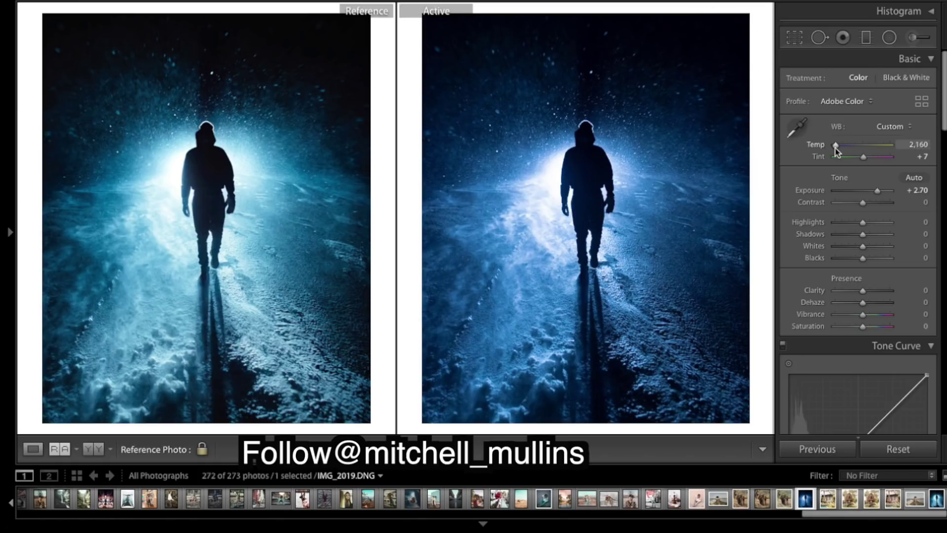
left_click_drag(918, 144, 927, 144)
type("3100")
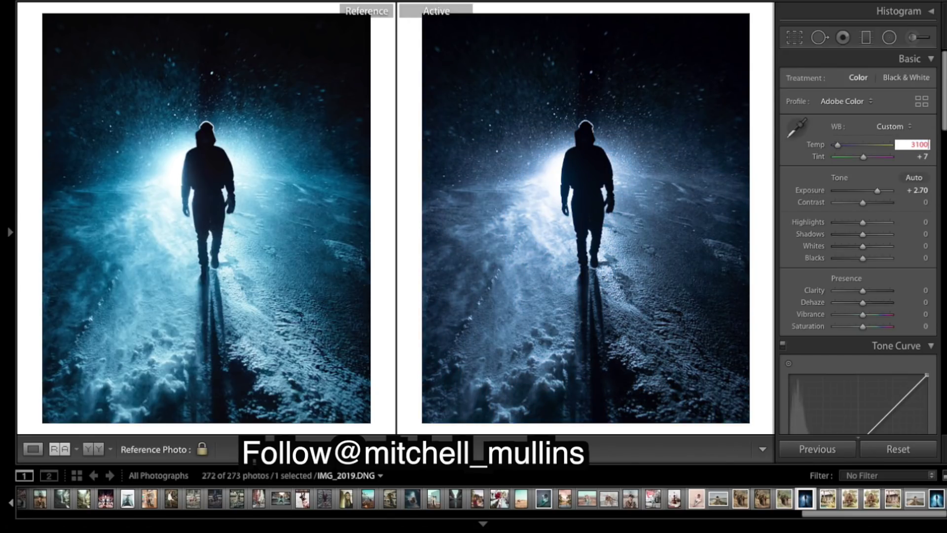
key("Return")
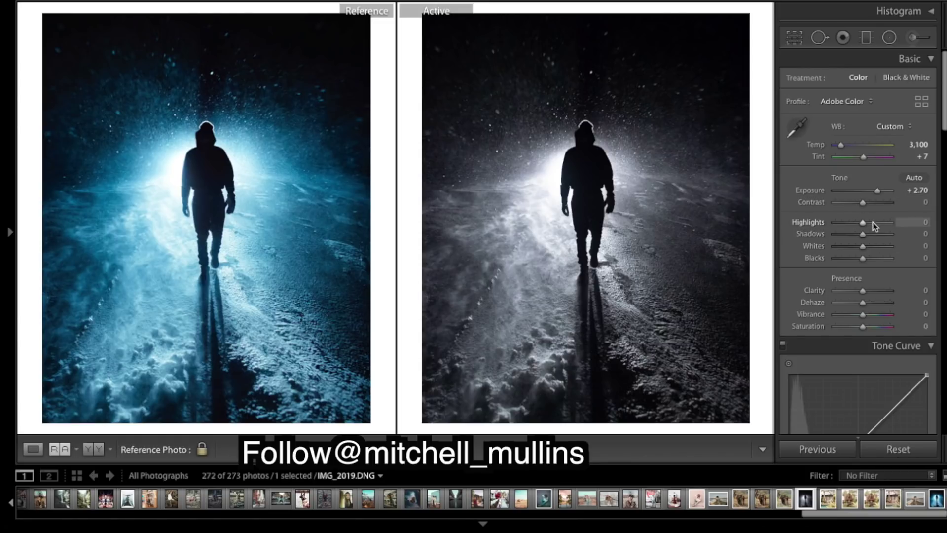
Step: Adjust the photo's tones: Highlights +35, Shadows +32, Whites −100 and Blacks −62
left_click_drag(868, 223, 872, 226)
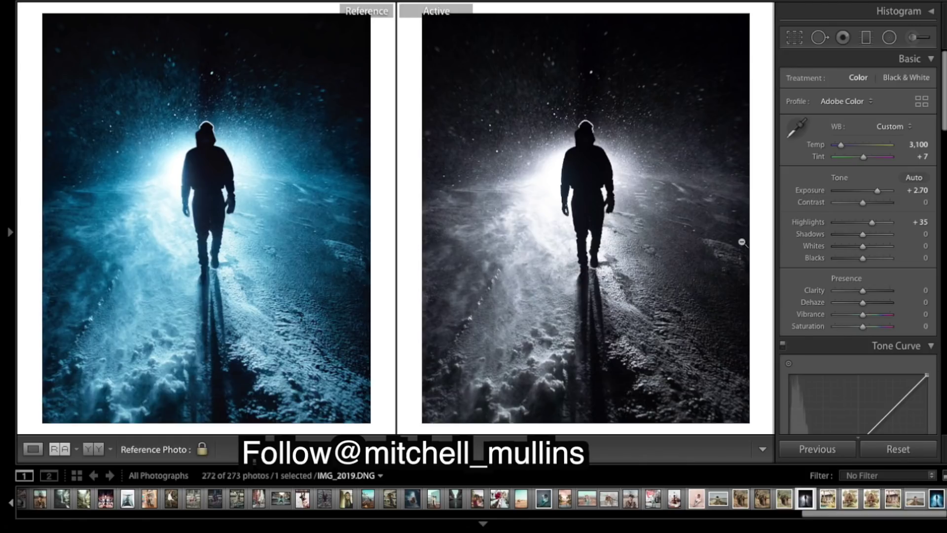
left_click_drag(872, 238, 869, 236)
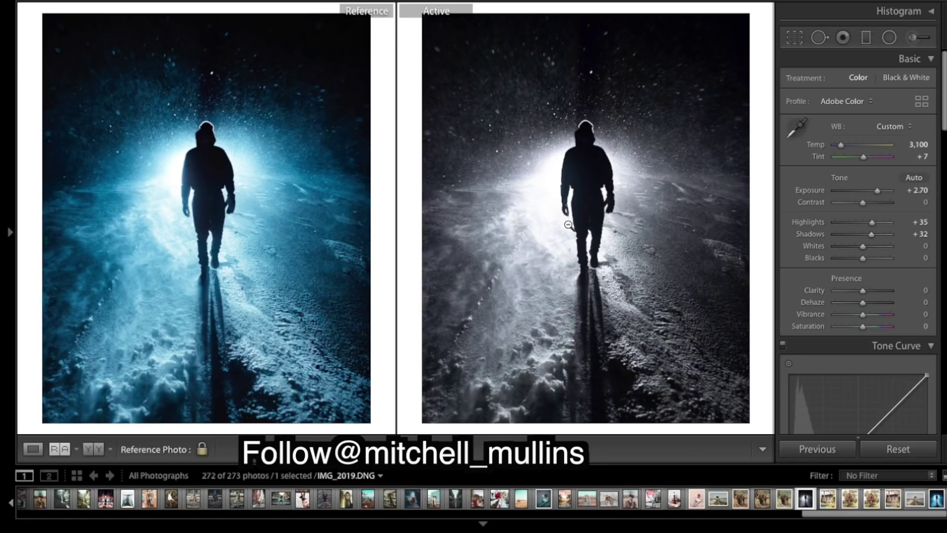
left_click_drag(862, 246, 834, 247)
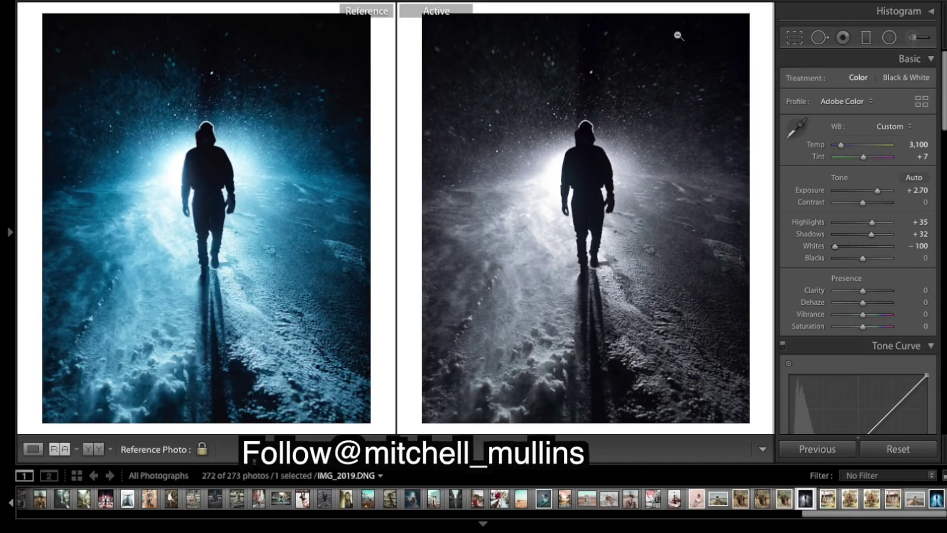
left_click_drag(862, 258, 852, 264)
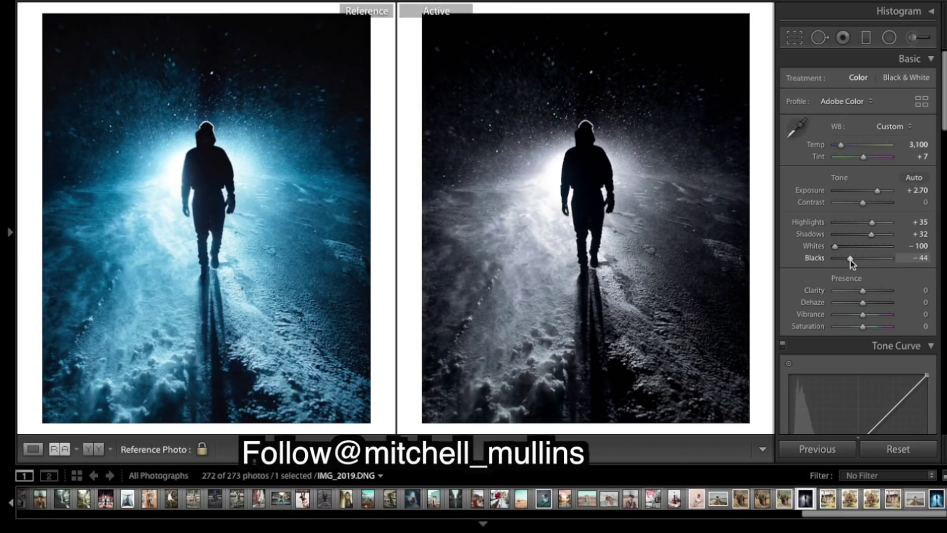
left_click_drag(850, 259, 845, 259)
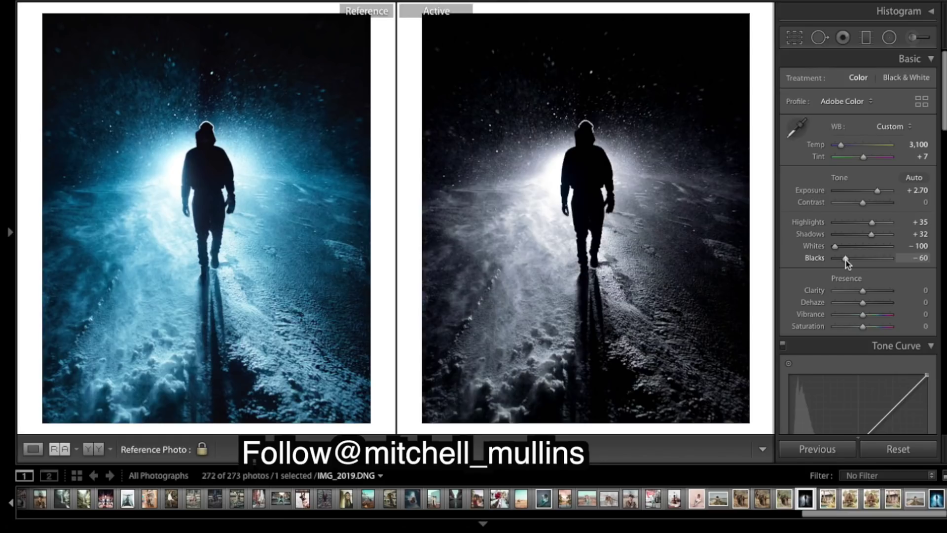
left_click_drag(845, 260, 845, 260)
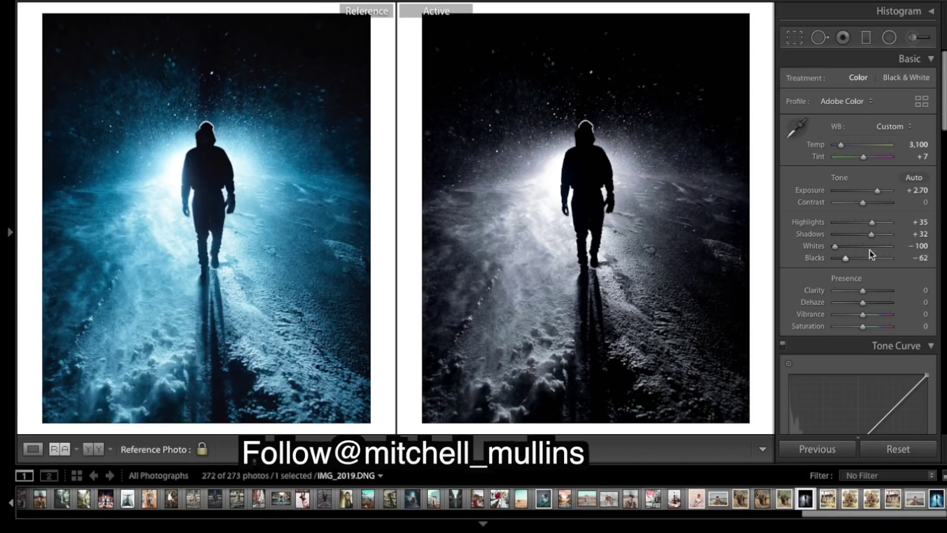
scroll(922, 301, "down", 3)
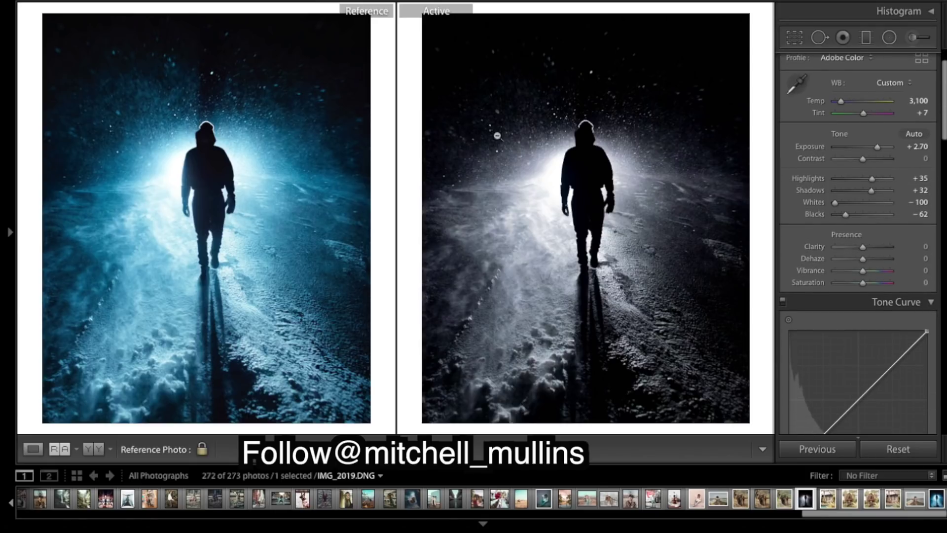
scroll(844, 254, "down", 8)
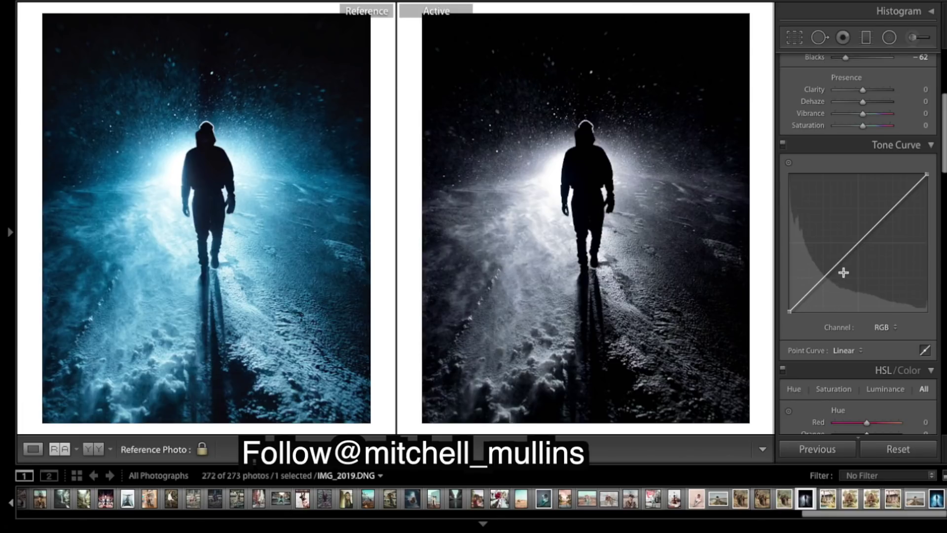
left_click(822, 278)
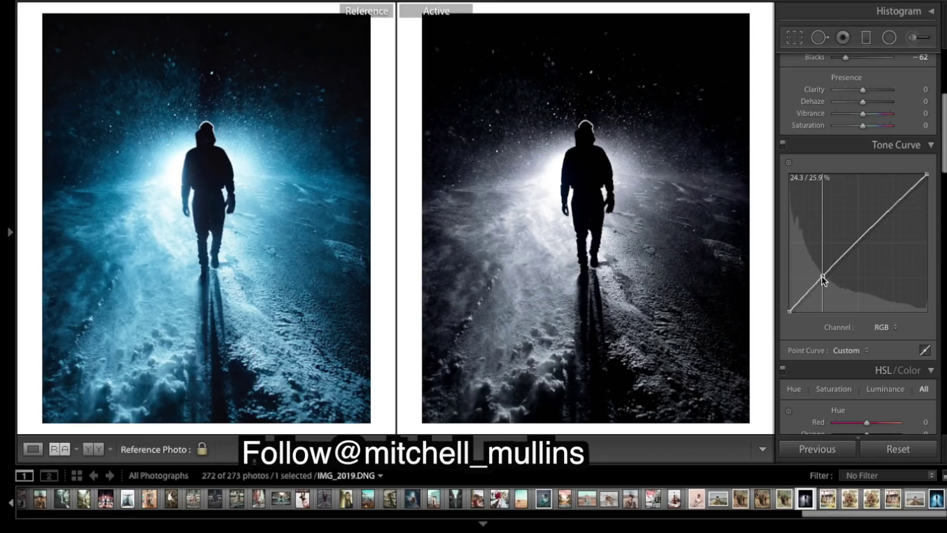
right_click(822, 278)
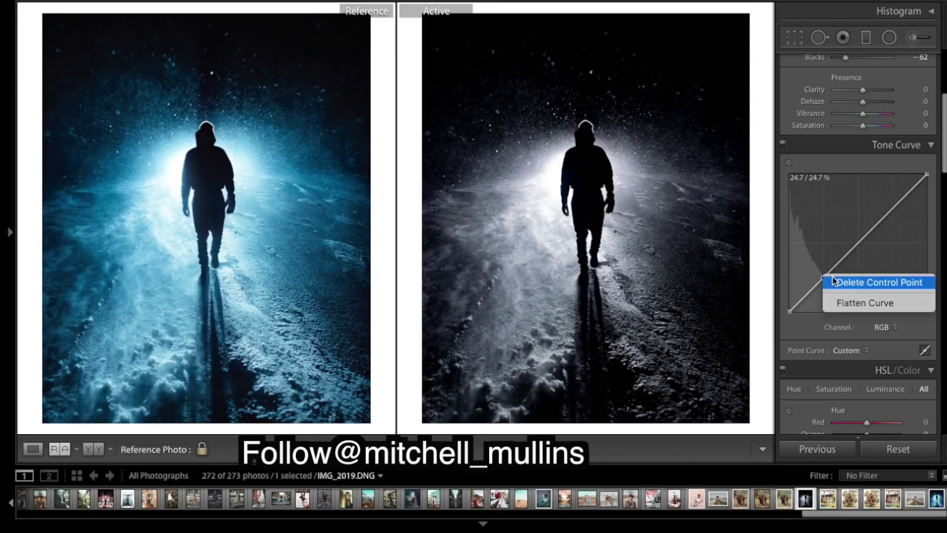
left_click(848, 279)
Step: Lower the photo's Dehaze to −18 and set Clarity to +5
scroll(870, 175, "up", 2)
scroll(870, 175, "up", 1)
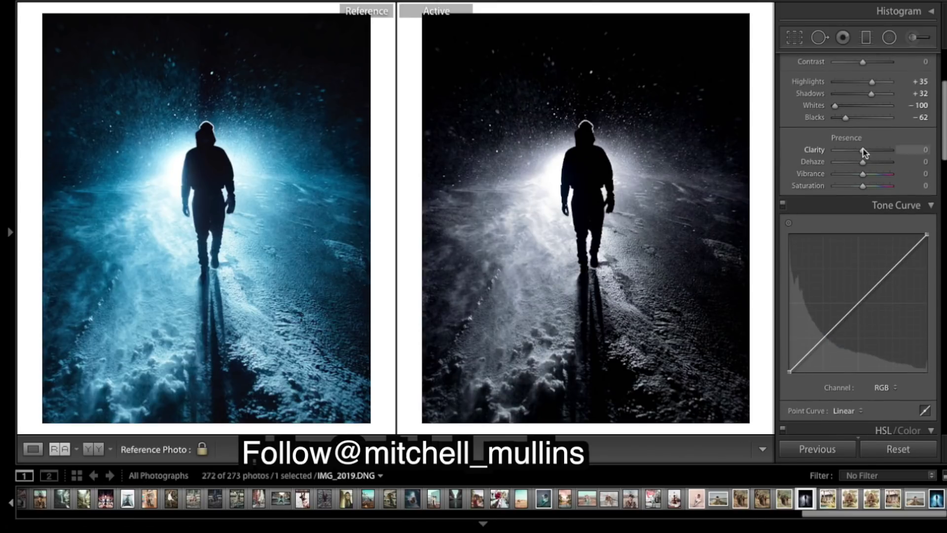
left_click_drag(863, 161, 857, 161)
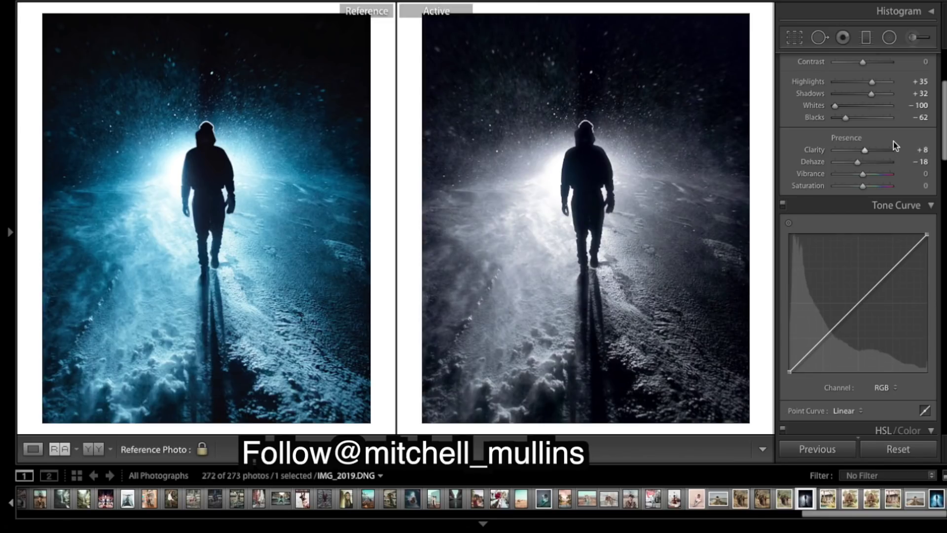
left_click_drag(864, 151, 873, 154)
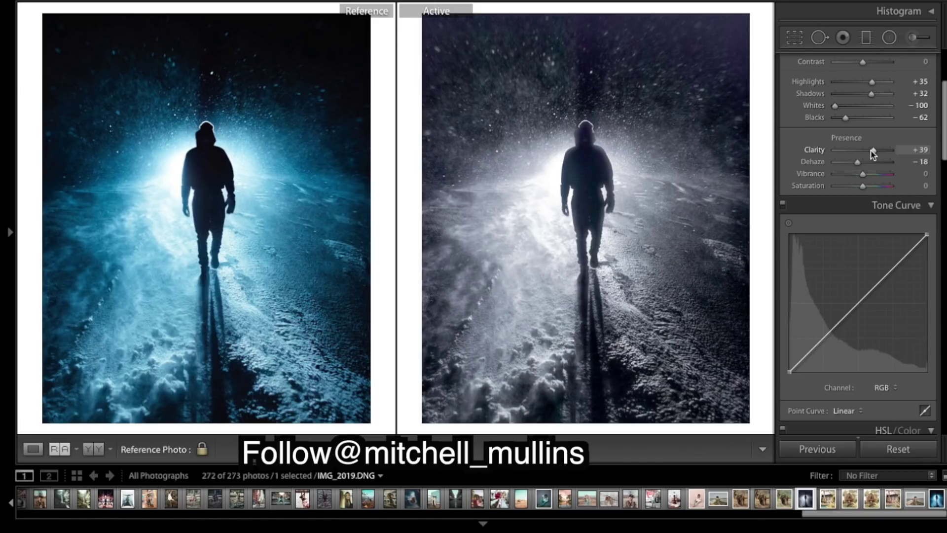
left_click_drag(873, 154, 863, 156)
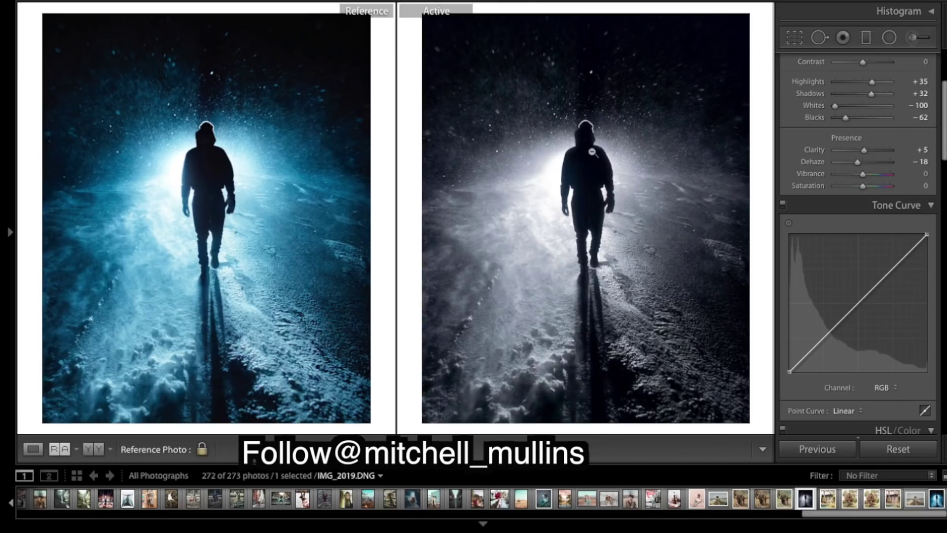
mouse_move(857, 165)
left_mouse_down()
mouse_move(865, 167)
mouse_move(857, 164)
left_mouse_up()
Step: Raise the photo's Vibrance to +65
left_click_drag(874, 176, 876, 176)
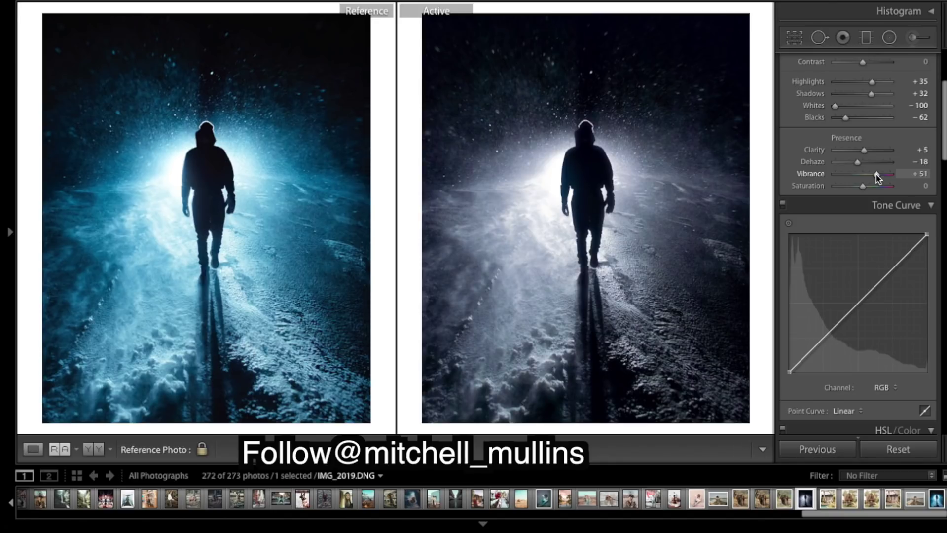
left_click_drag(876, 177, 883, 179)
scroll(880, 176, "up", 5)
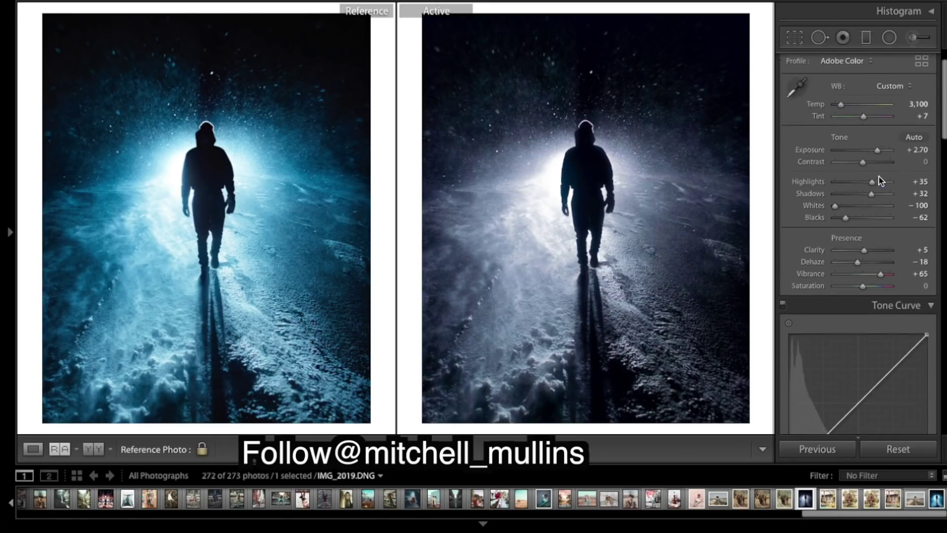
Step: Add a point in the lower quarter of the RGB tone curve and shift the black point slightly inward
scroll(879, 175, "down", 5)
scroll(879, 176, "down", 3)
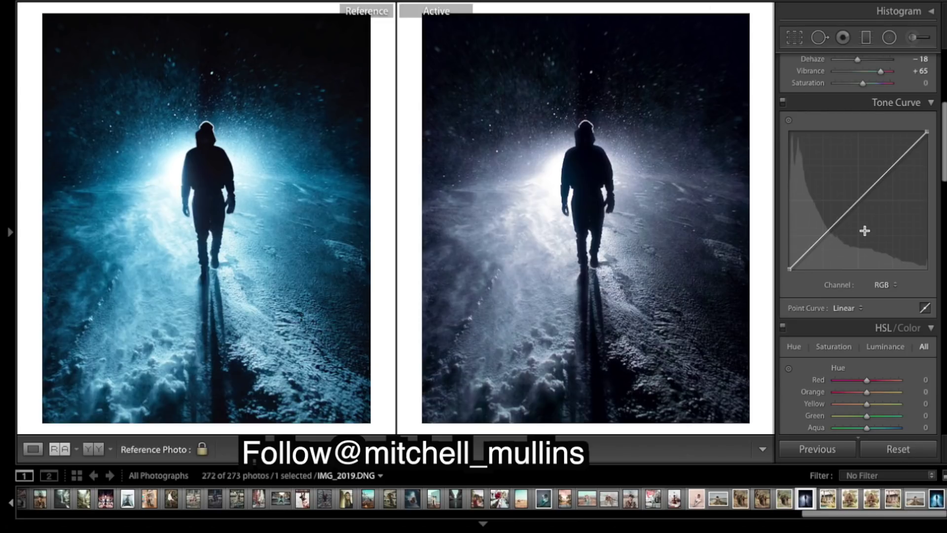
mouse_move(789, 270)
left_click(822, 237)
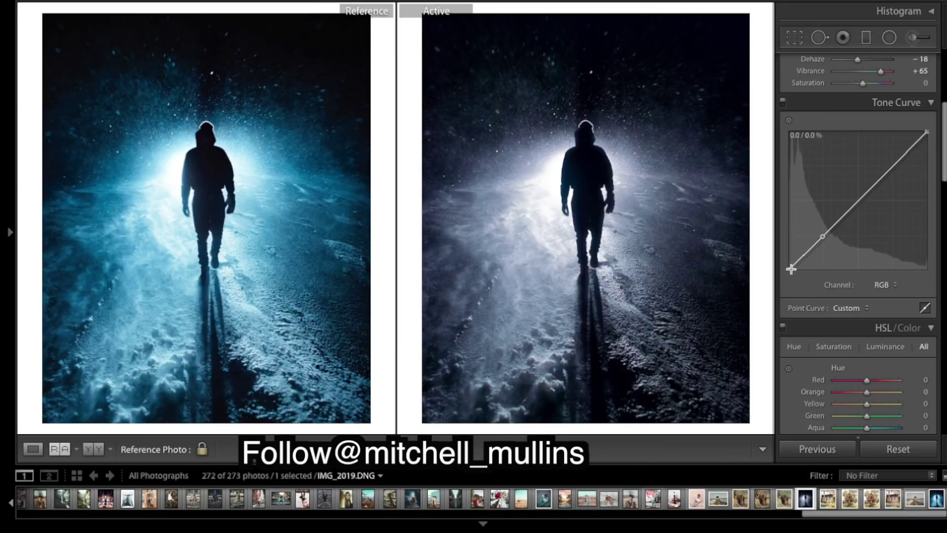
mouse_move(789, 270)
left_mouse_down()
mouse_move(780, 261)
mouse_move(778, 274)
mouse_move(787, 270)
left_mouse_up()
left_click_drag(790, 270, 793, 273)
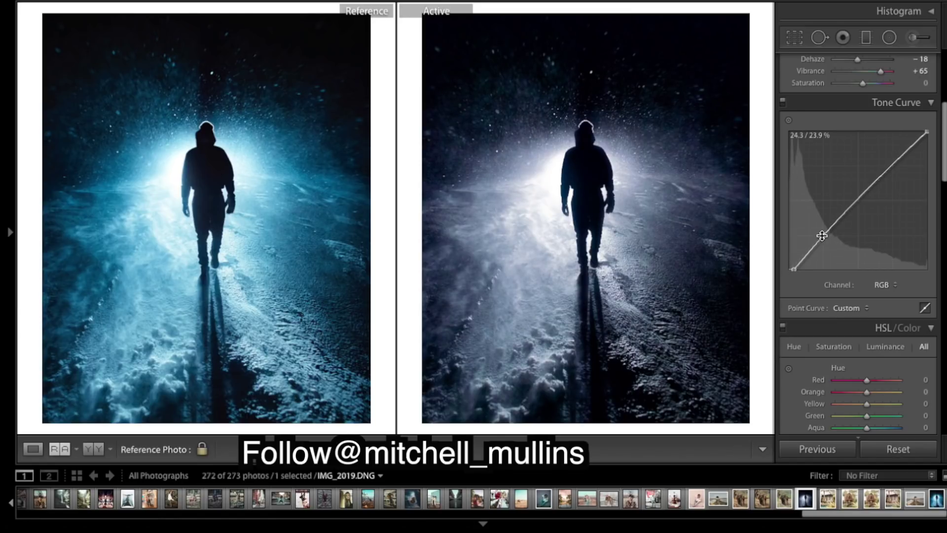
Step: Lift the RGB curve's lower-quarter point above the diagonal, to about 19 / 24 %, to brighten the darker tones
left_click_drag(822, 236, 814, 238)
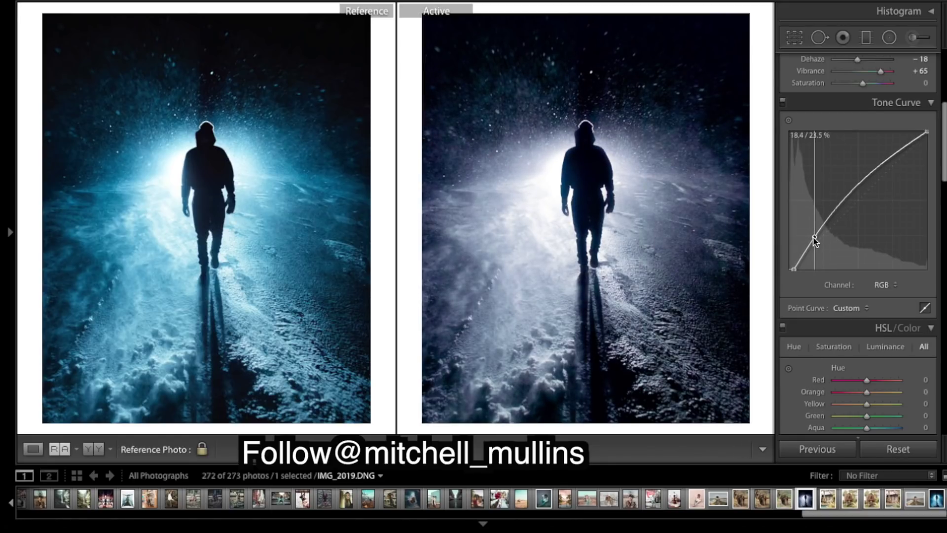
left_click_drag(813, 235, 815, 237)
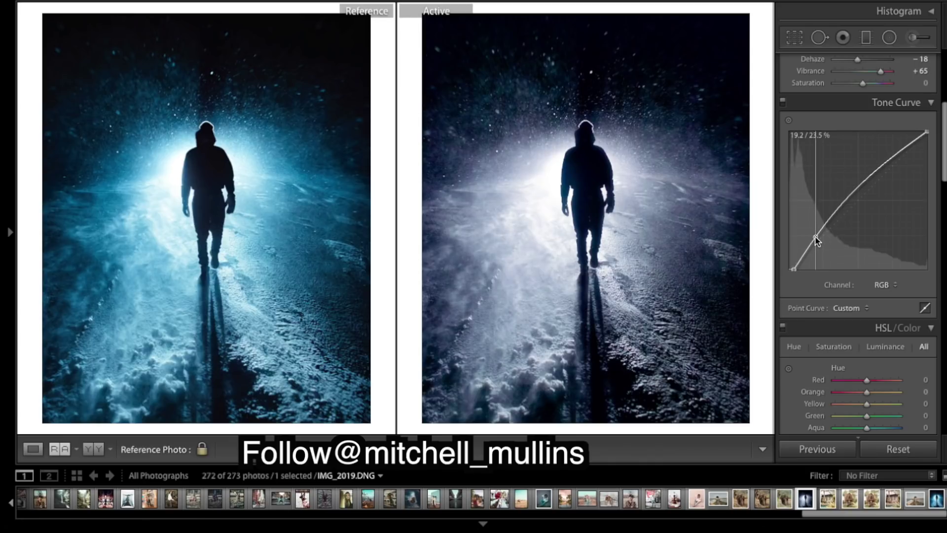
left_click_drag(815, 237, 815, 236)
left_click_drag(815, 236, 815, 236)
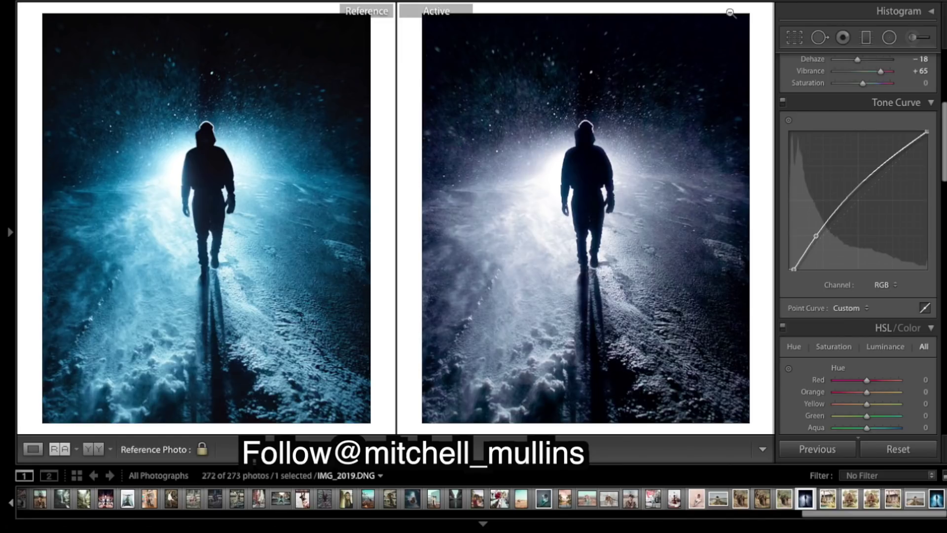
Step: Shift the HSL hues: Blue −13, Purple −100 and Magenta −100
scroll(940, 296, "down", 3)
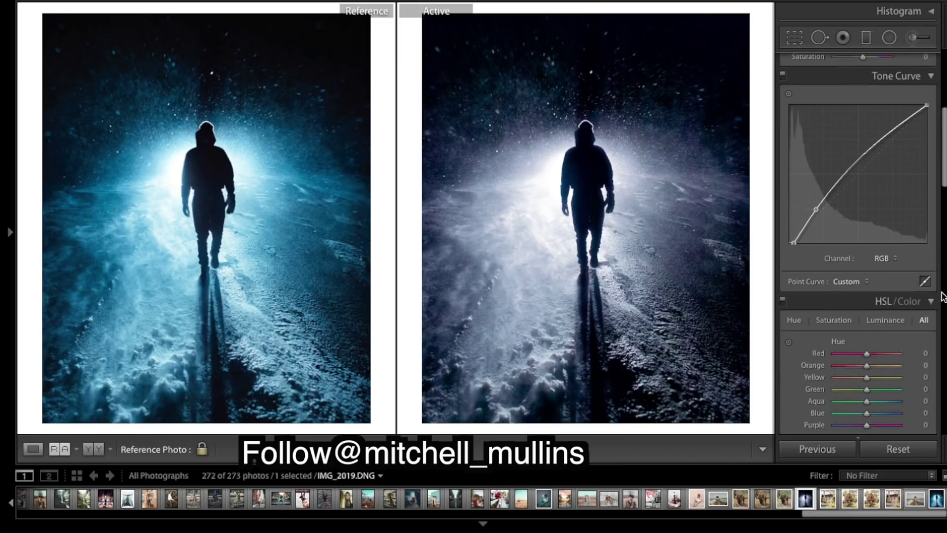
scroll(907, 214, "down", 3)
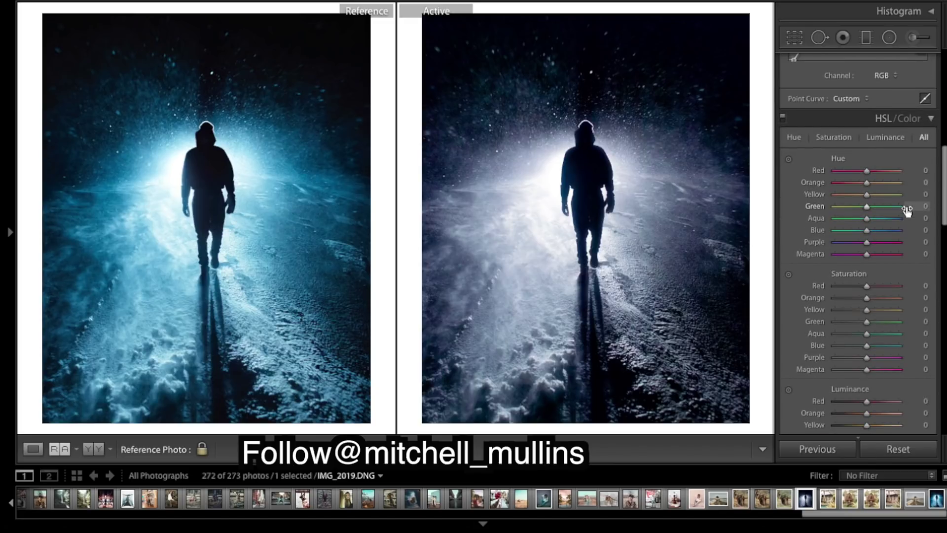
scroll(907, 210, "down", 3)
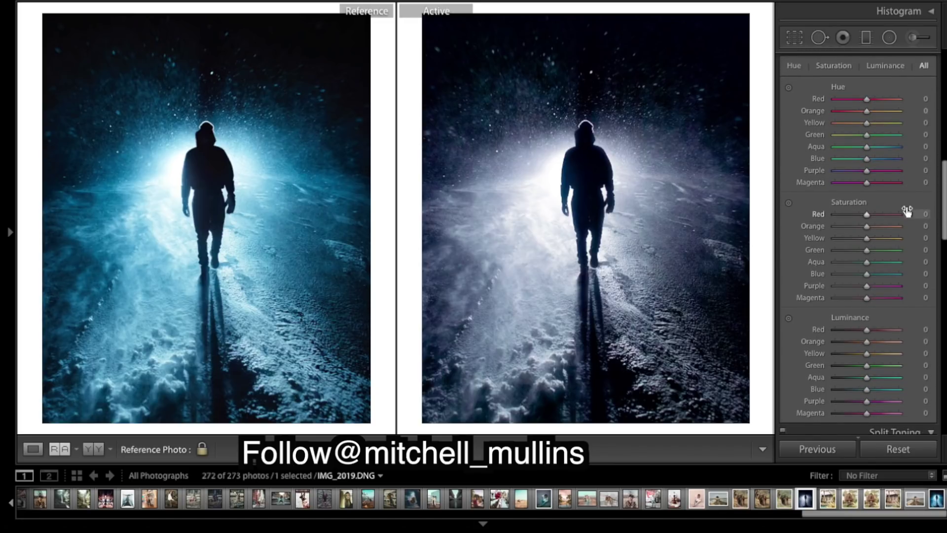
scroll(907, 211, "down", 5)
scroll(906, 211, "up", 5)
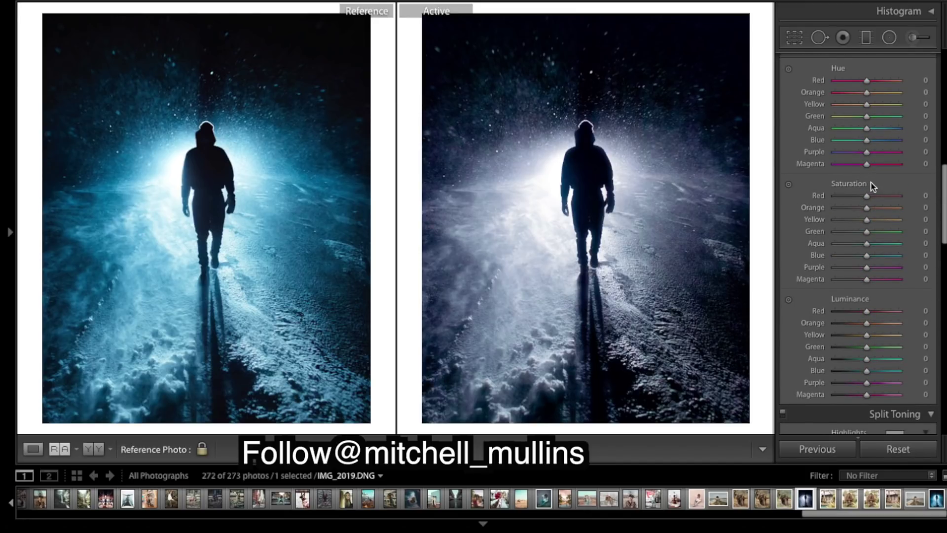
left_click(862, 140)
mouse_move(861, 142)
left_mouse_down()
mouse_move(852, 143)
mouse_move(862, 147)
left_mouse_up()
left_click_drag(867, 153, 816, 153)
left_click_drag(862, 164, 747, 139)
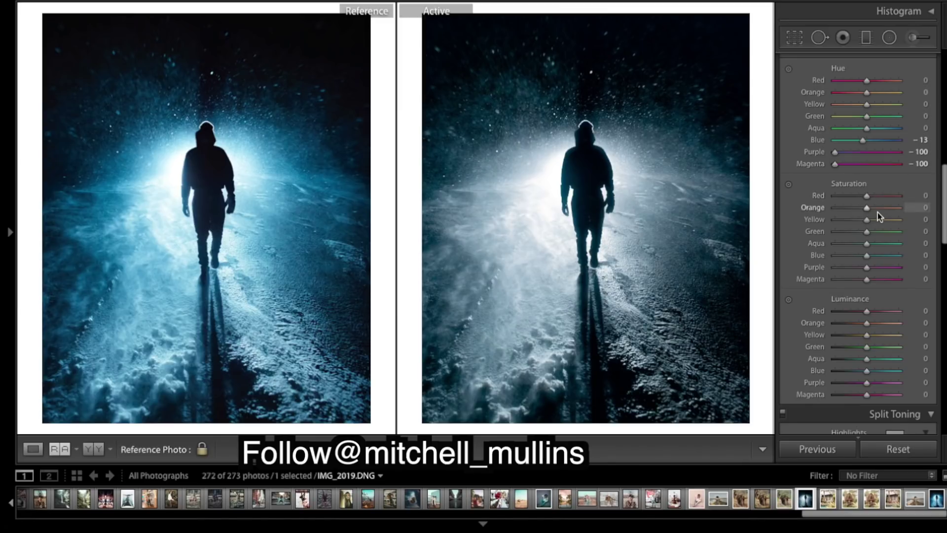
Step: Raise the HSL Blue saturation to +85
scroll(877, 212, "down", 2)
scroll(878, 212, "up", 2)
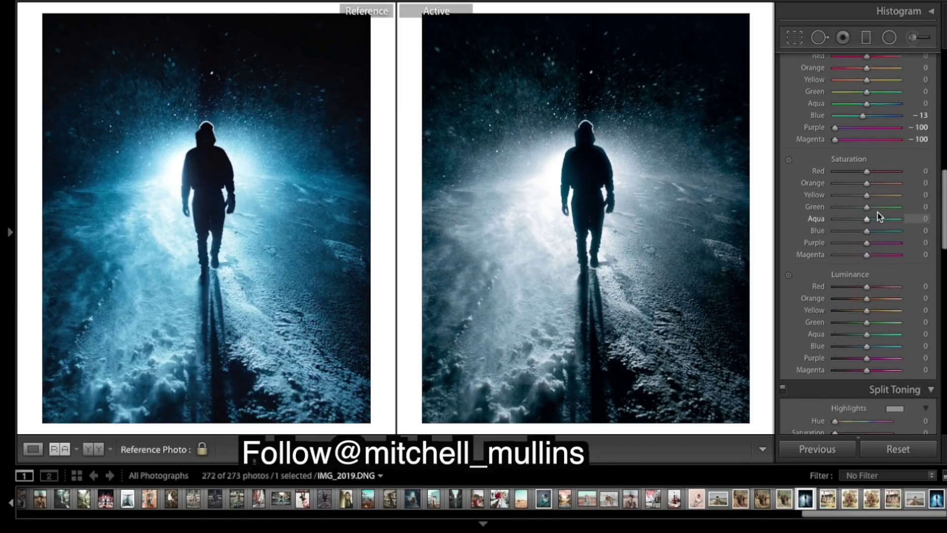
scroll(877, 212, "down", 2)
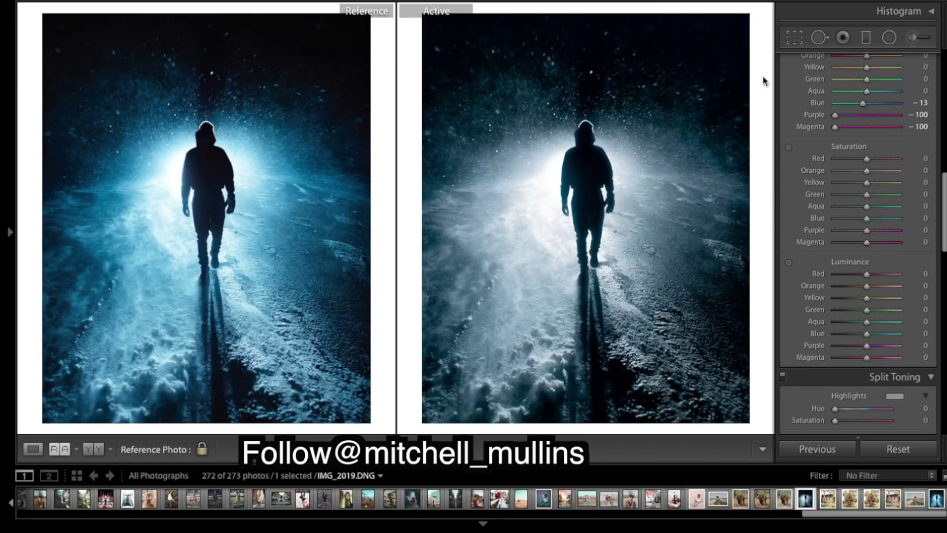
left_click(890, 218)
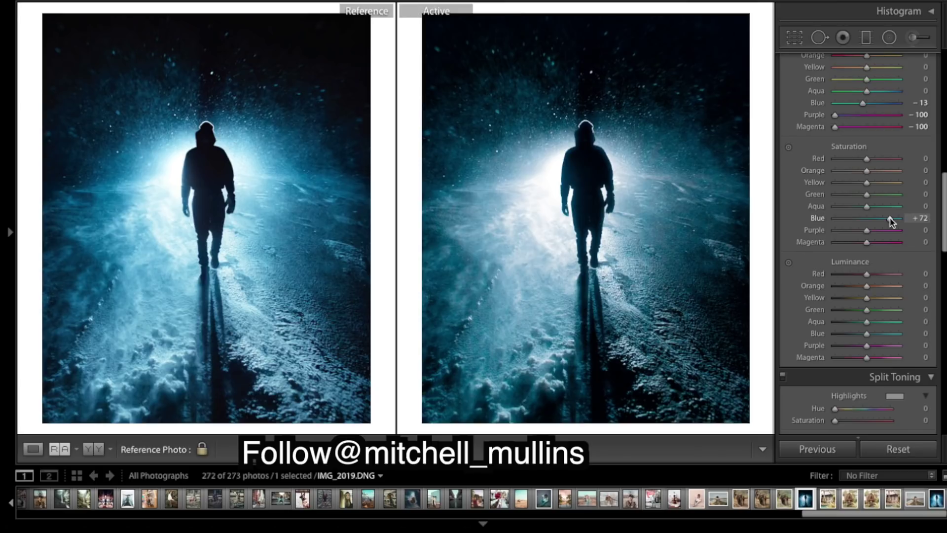
left_click_drag(890, 218, 892, 217)
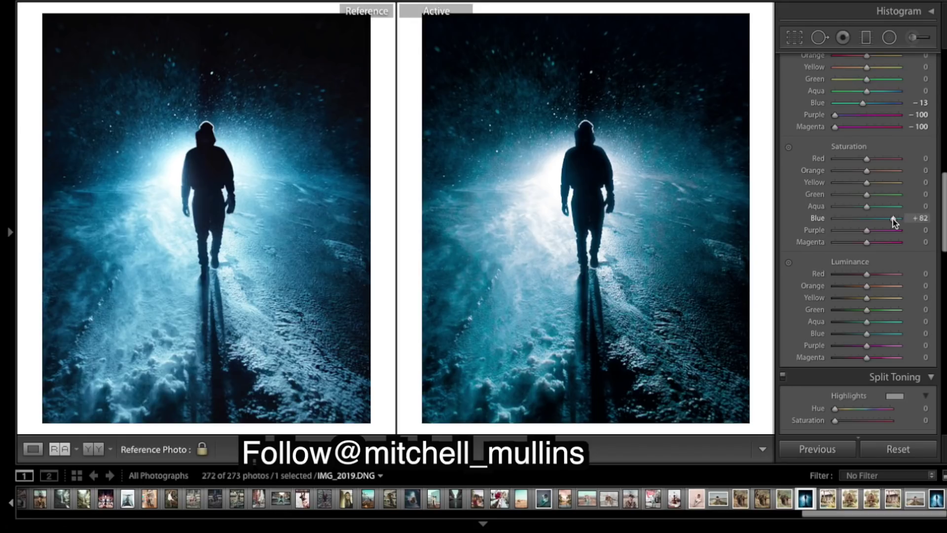
left_click_drag(893, 219, 893, 218)
Step: Raise the HSL luminance values: Blue +63, and Purple, Magenta and Aqua +100 each
left_click_drag(868, 333, 886, 333)
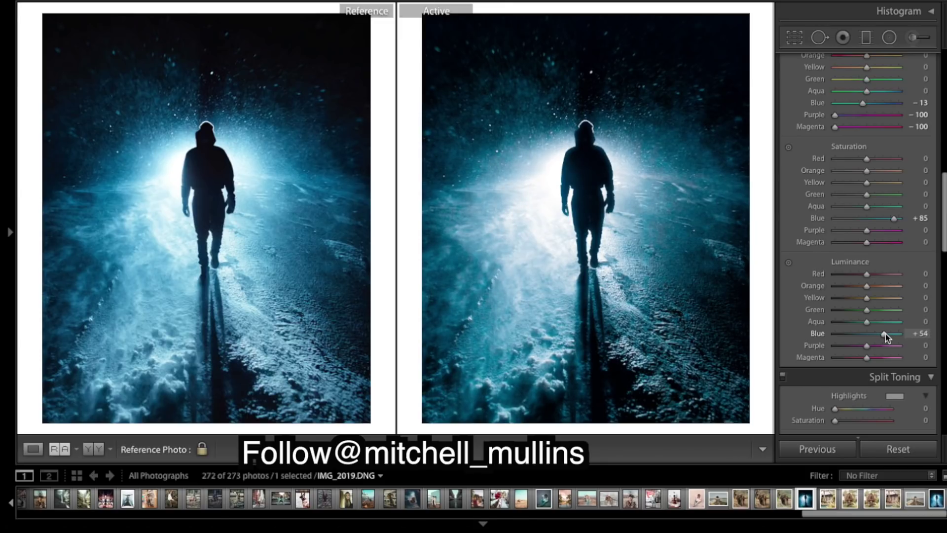
left_click_drag(885, 333, 884, 334)
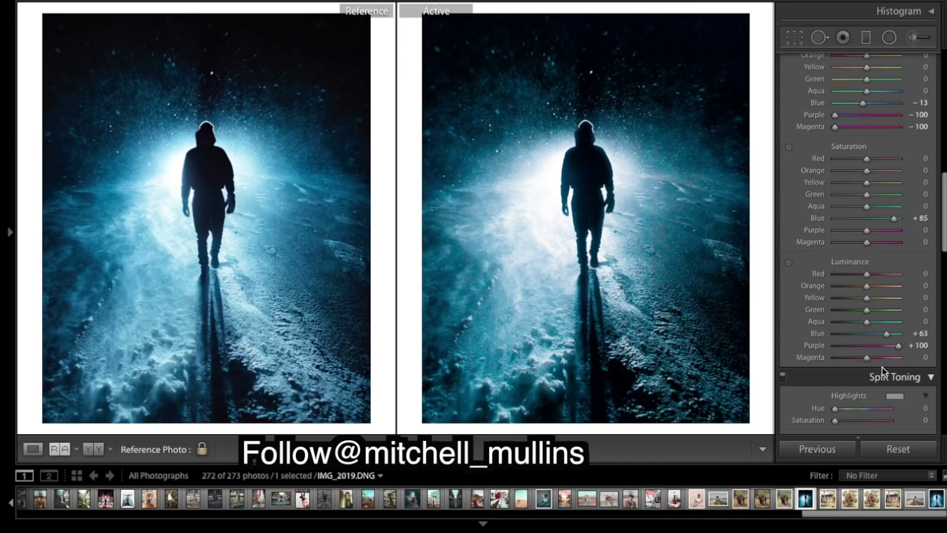
left_click_drag(866, 357, 900, 357)
left_click_drag(868, 321, 898, 321)
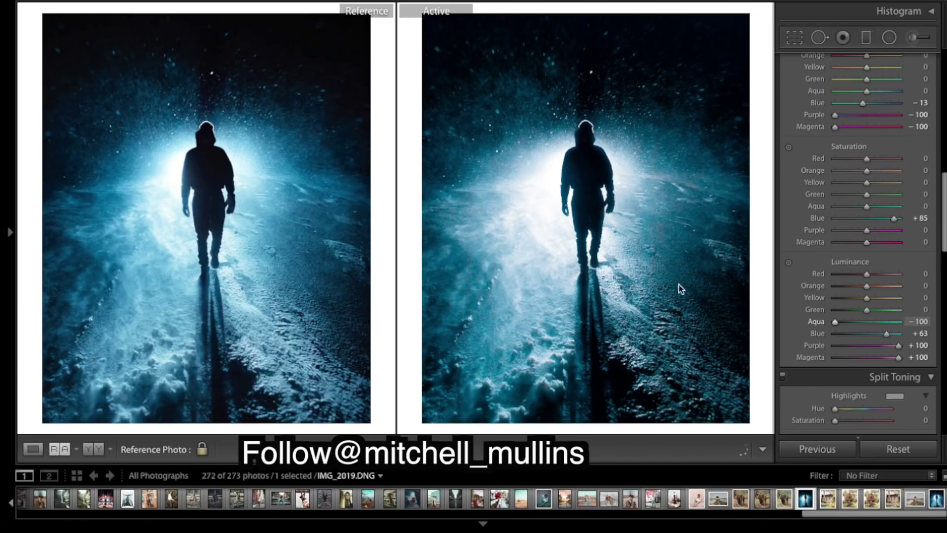
Step: Lower the HSL saturation of Purple to −43 and Magenta to −52
scroll(904, 252, "up", 1)
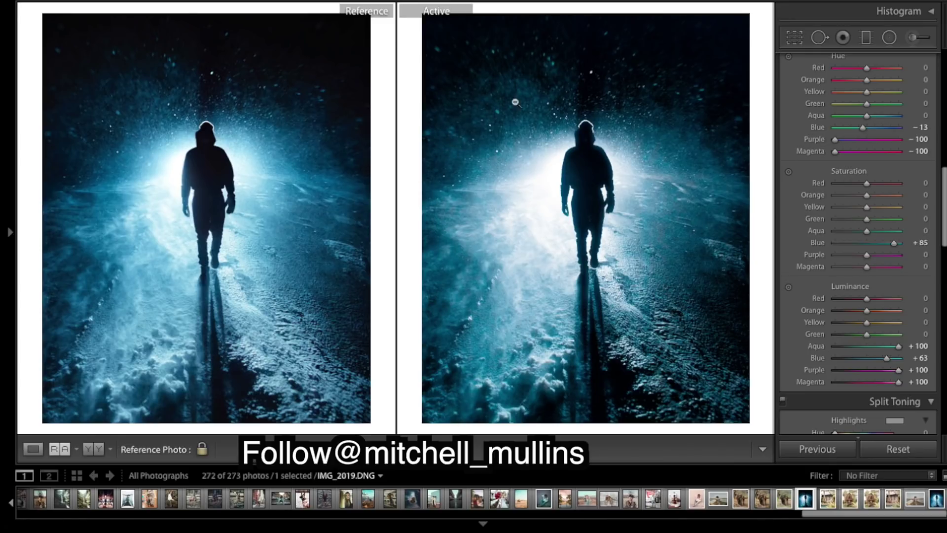
left_click_drag(859, 258, 855, 256)
left_click_drag(856, 257, 855, 257)
left_click_drag(854, 256, 856, 254)
left_click(855, 266)
left_click_drag(854, 266, 848, 267)
Step: Tint the highlights with split toning, using Hue 203 and Saturation 14
scroll(913, 232, "down", 5)
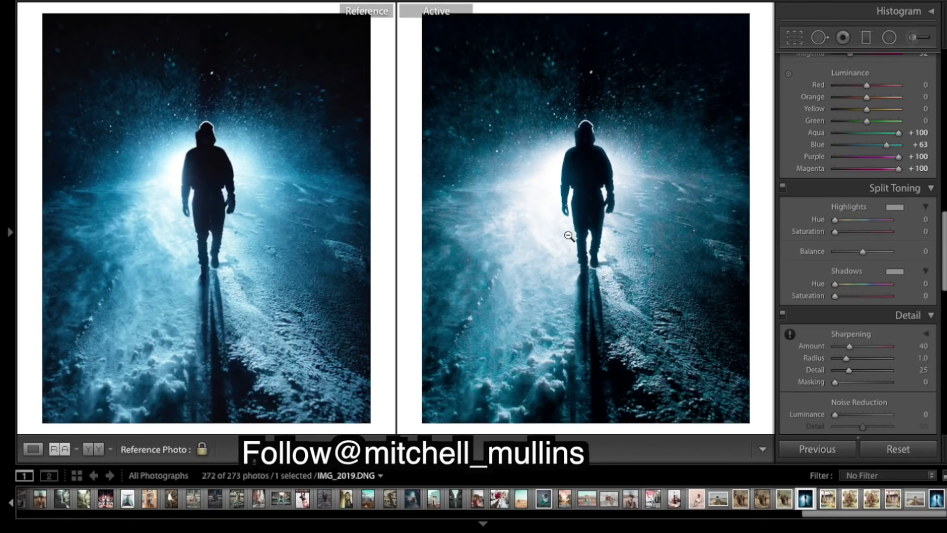
scroll(917, 108, "up", 15)
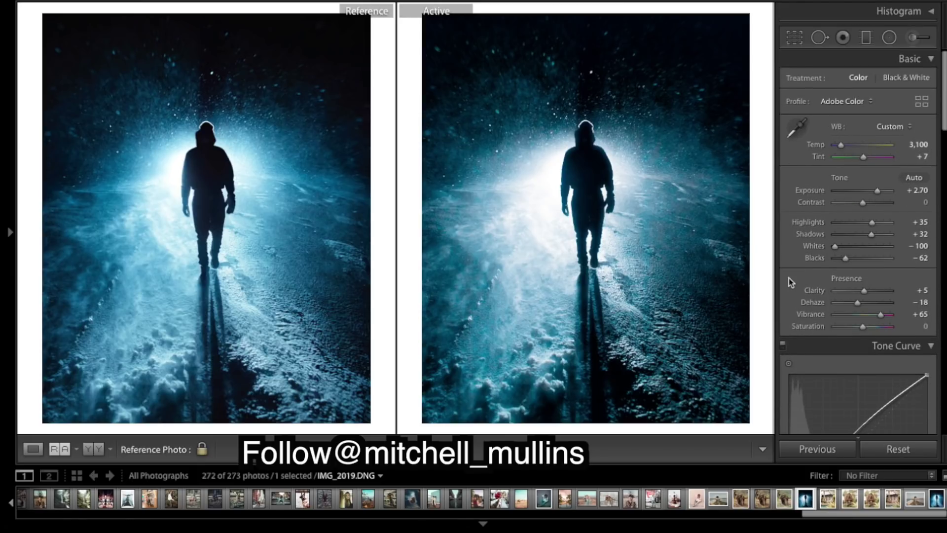
scroll(789, 277, "down", 15)
scroll(789, 277, "up", 3)
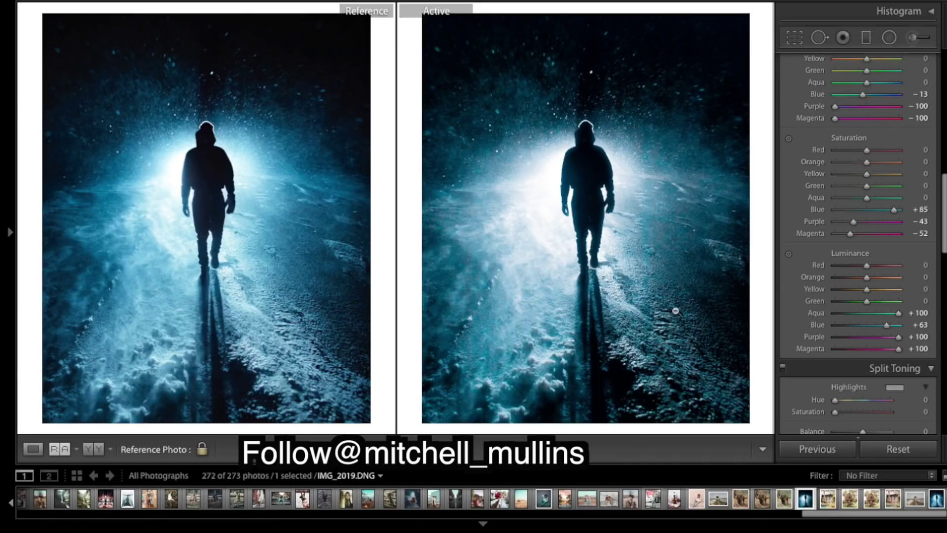
scroll(841, 276, "down", 5)
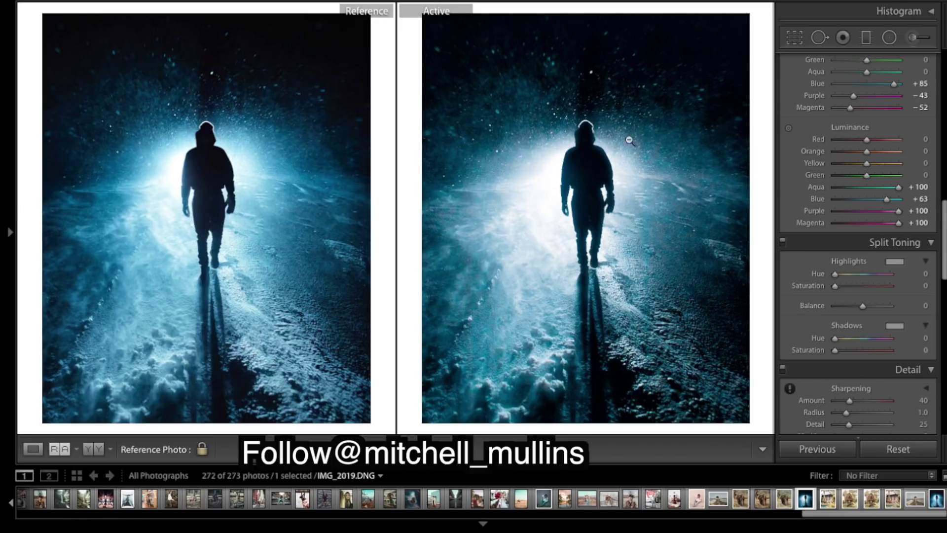
left_click_drag(842, 275, 868, 277)
left_click_drag(836, 287, 842, 287)
Step: Compare the active photo with and without the split toning, leaving the effect enabled
left_click(783, 240)
left_click(782, 240)
left_click(783, 240)
left_click(783, 240)
left_click(783, 241)
left_click(783, 241)
left_click(782, 241)
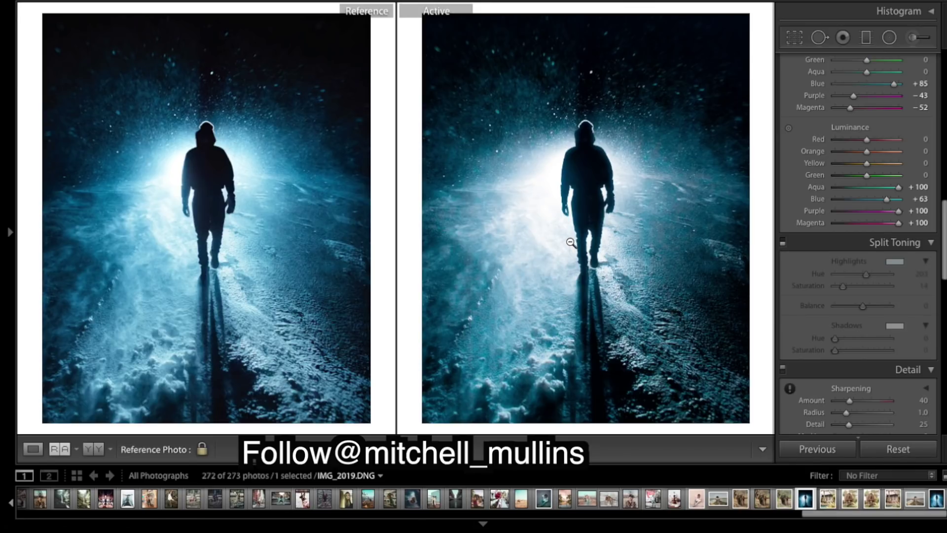
left_click(783, 241)
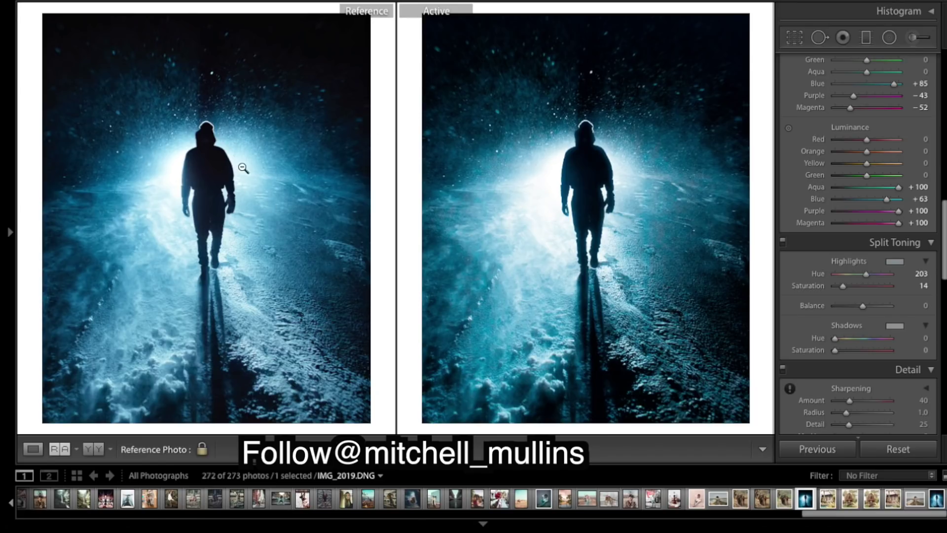
Step: Raise the photo's sharpening Amount to 49
scroll(852, 320, "down", 5)
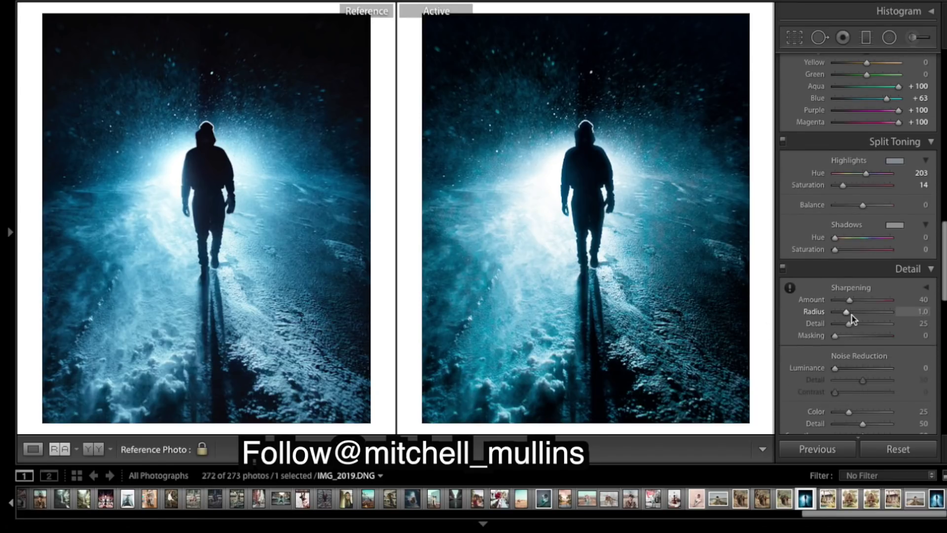
scroll(846, 200, "down", 5)
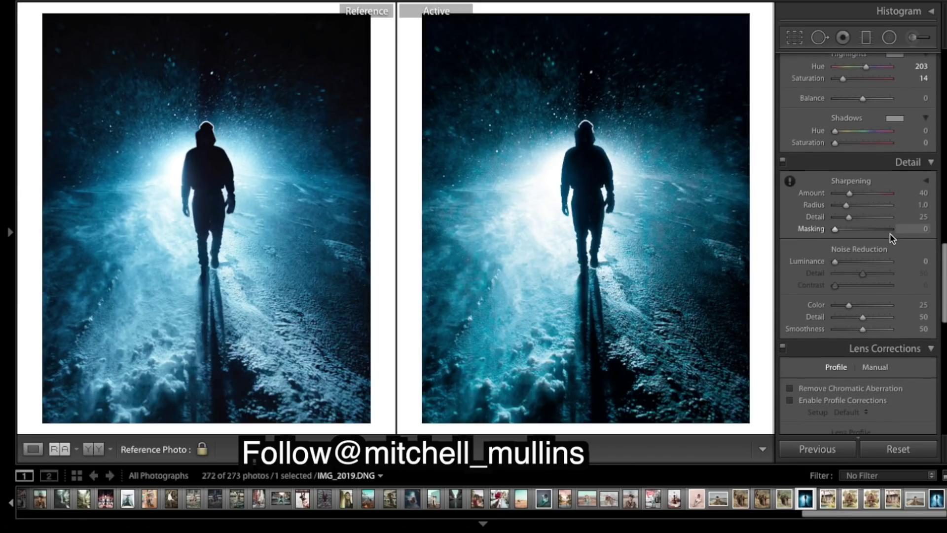
scroll(891, 238, "down", 1)
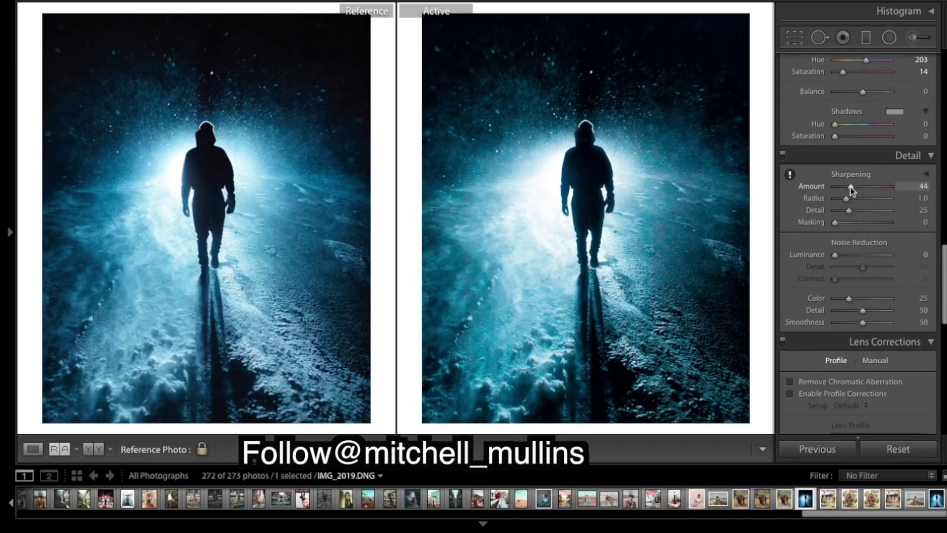
left_click(853, 190)
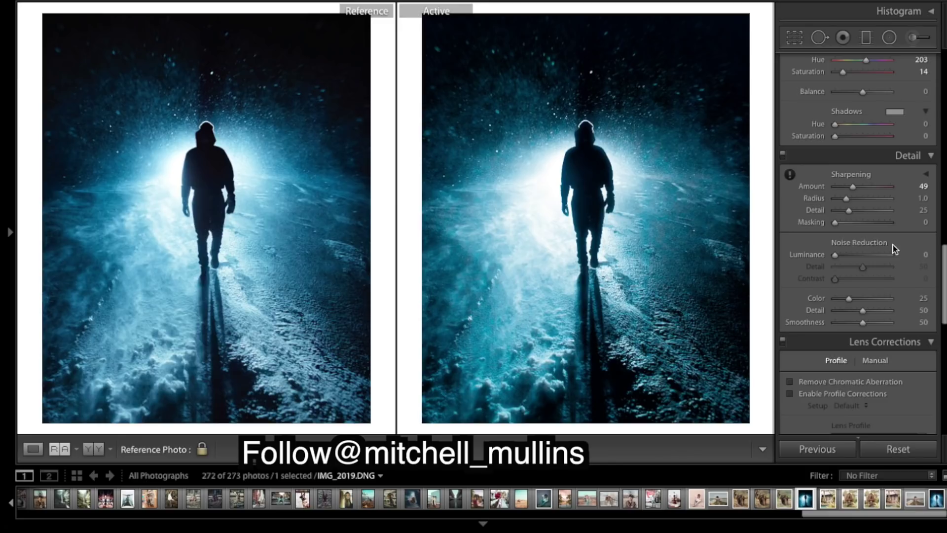
Step: Set the sharpening Masking to 79 and fine-tune the Amount to 48
left_click(869, 222)
key("alt")
left_click_drag(869, 224, 873, 223)
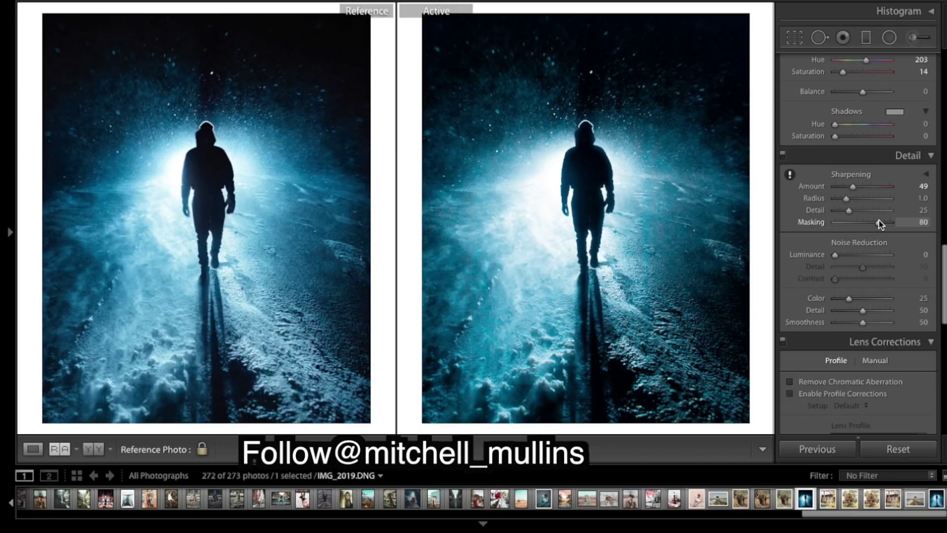
scroll(904, 230, "down", 1)
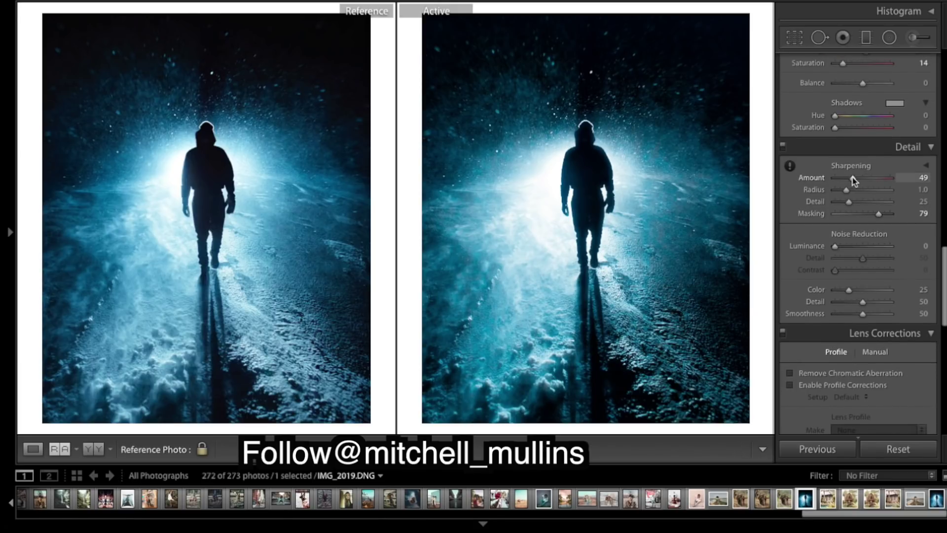
left_click_drag(854, 178, 855, 178)
left_click_drag(854, 178, 852, 178)
scroll(906, 245, "down", 3)
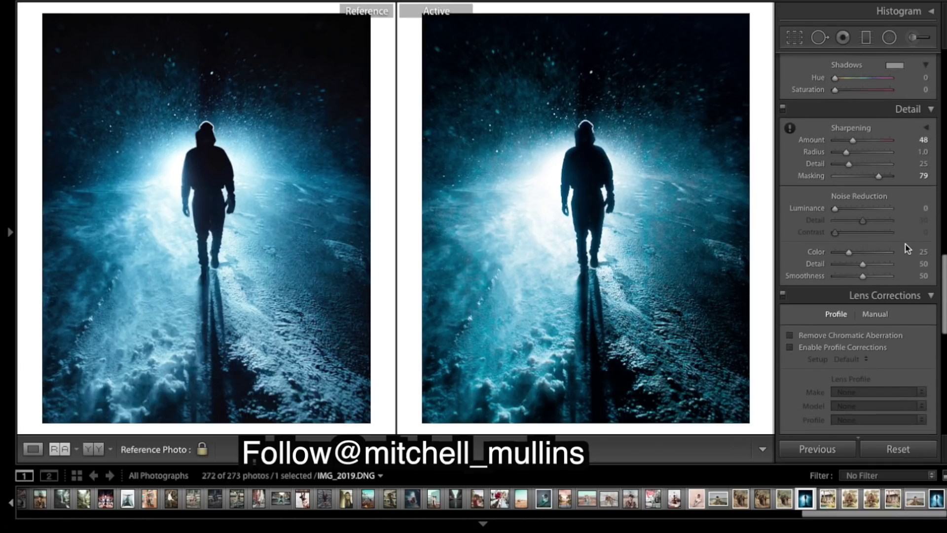
Step: Brighten the ground to the right of the figure using an adjustment brush with Exposure 1.42 and Size 17
scroll(906, 245, "down", 1)
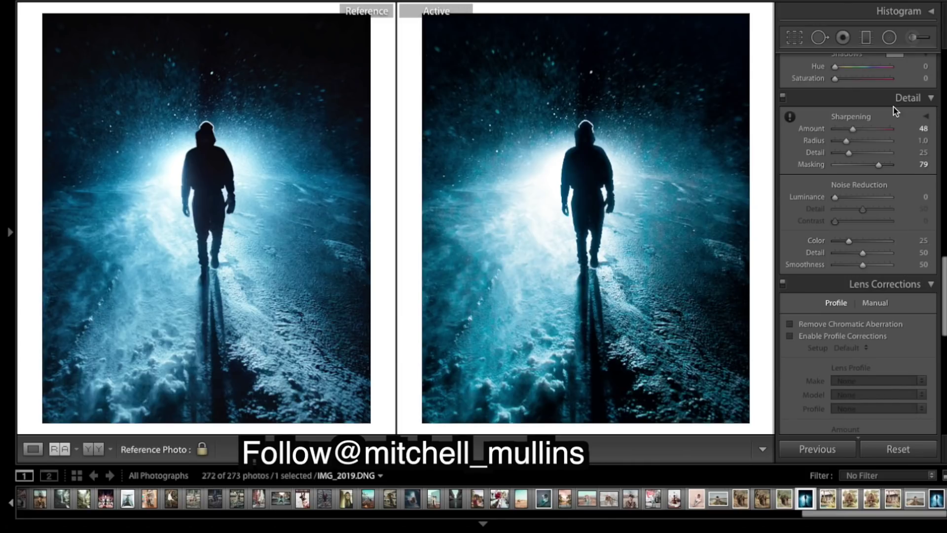
scroll(895, 111, "up", 15)
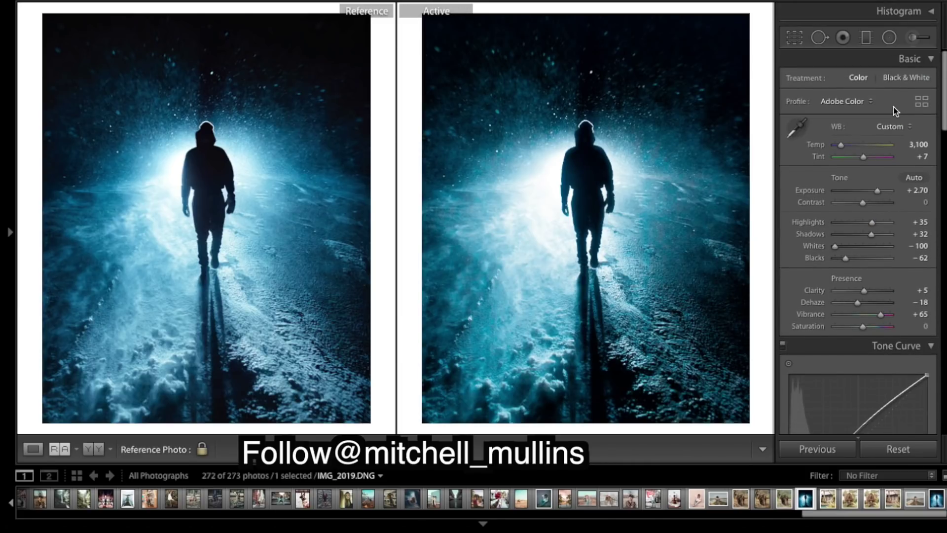
left_click(913, 38)
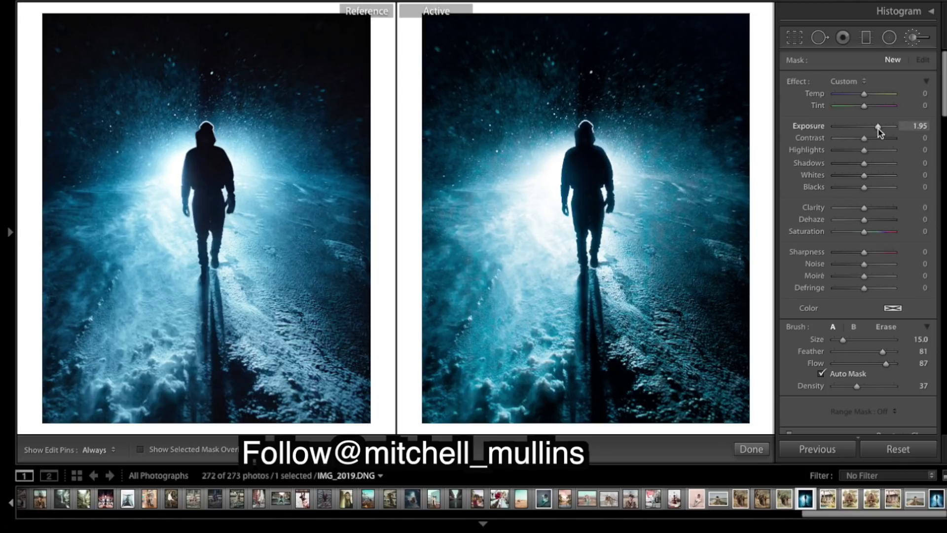
left_click_drag(878, 128, 873, 128)
scroll(647, 266, "up", 2)
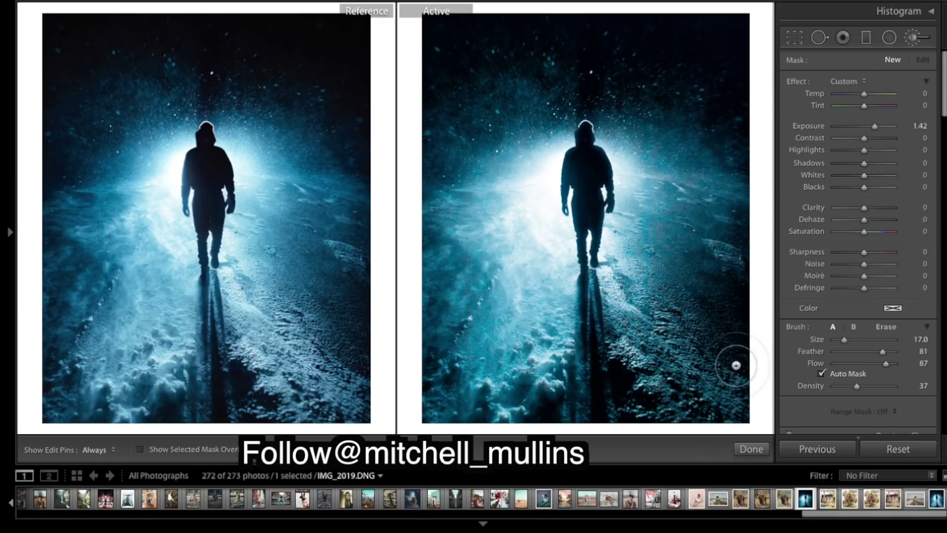
key("h")
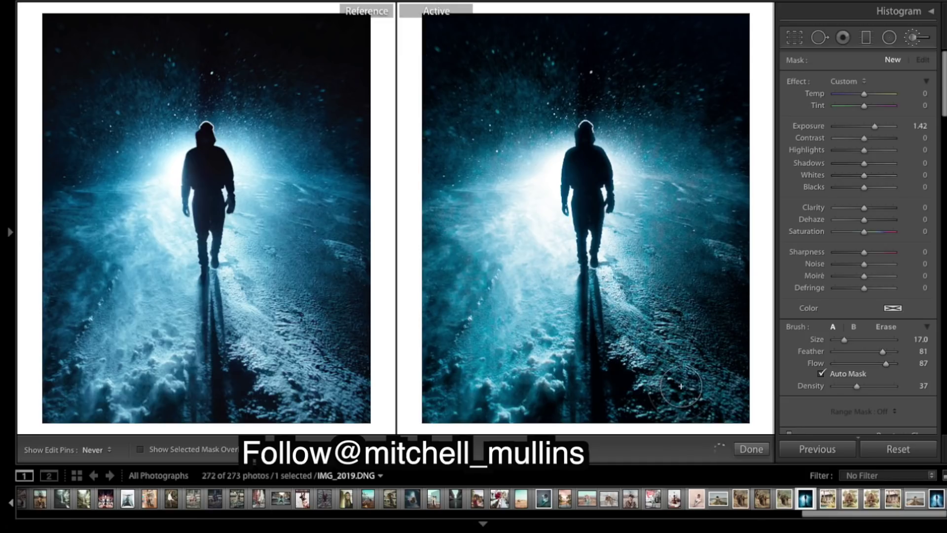
mouse_move(668, 271)
left_mouse_down()
mouse_move(663, 251)
mouse_move(680, 247)
mouse_move(679, 233)
left_mouse_up()
key("h")
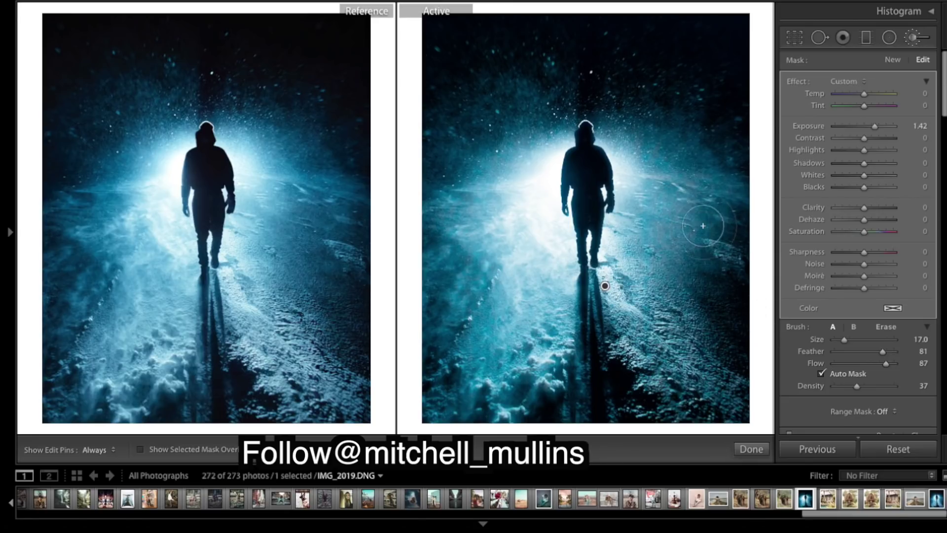
mouse_move(678, 346)
left_mouse_down()
mouse_move(607, 352)
mouse_move(700, 419)
mouse_move(638, 328)
left_mouse_up()
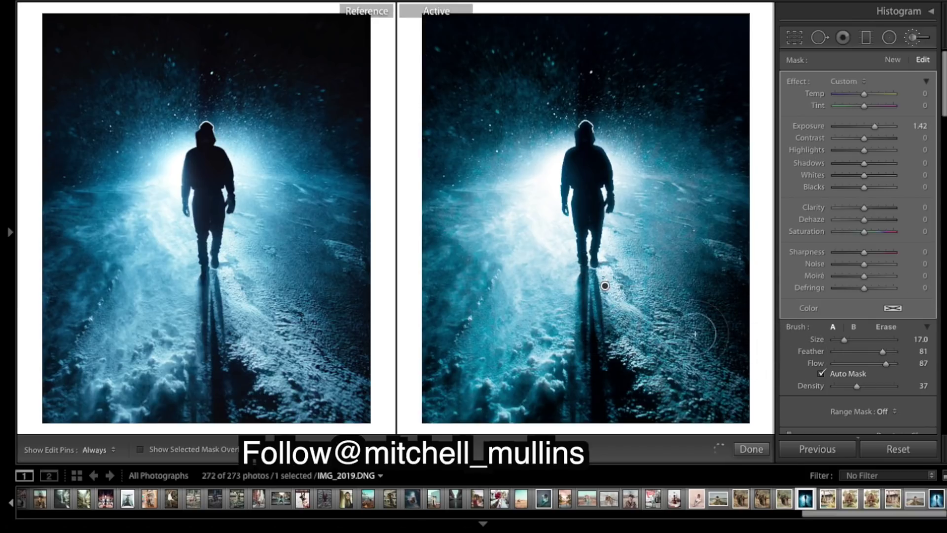
Step: Extend the brightening brush strokes over the snowy foreground on both sides of the figure's shadow, and finish the adjustment
mouse_move(577, 368)
left_mouse_down()
mouse_move(525, 400)
mouse_move(569, 315)
left_mouse_up()
key("h")
key("h")
right_click(574, 310)
key("Escape")
key("h")
mouse_move(710, 364)
left_mouse_down()
mouse_move(720, 395)
mouse_move(690, 345)
mouse_move(725, 405)
left_mouse_up()
key("h")
mouse_move(670, 330)
left_mouse_down()
mouse_move(633, 342)
mouse_move(647, 395)
mouse_move(681, 397)
mouse_move(632, 304)
left_mouse_up()
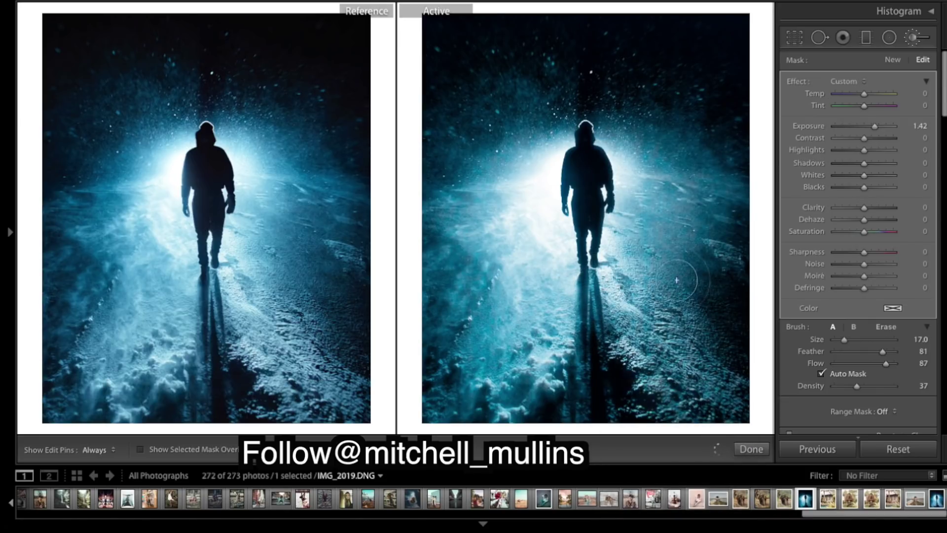
key("h")
key("h")
key("h")
key("h")
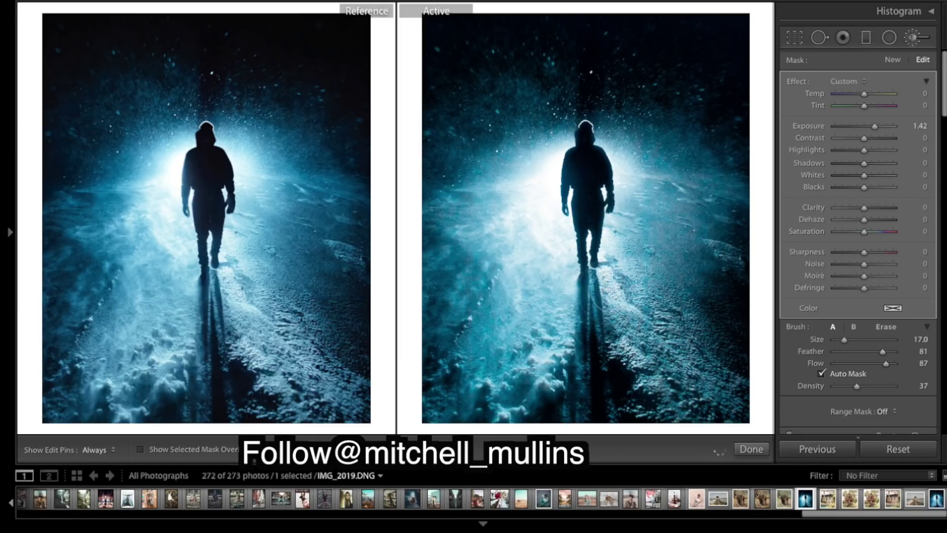
mouse_move(621, 364)
left_mouse_down()
mouse_move(606, 317)
mouse_move(599, 335)
mouse_move(580, 331)
mouse_move(612, 332)
left_mouse_up()
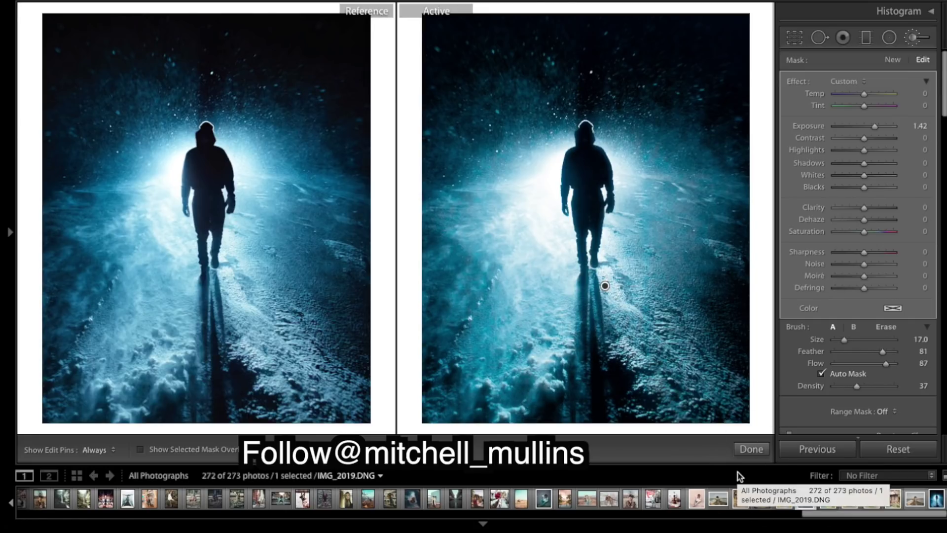
left_click(764, 451)
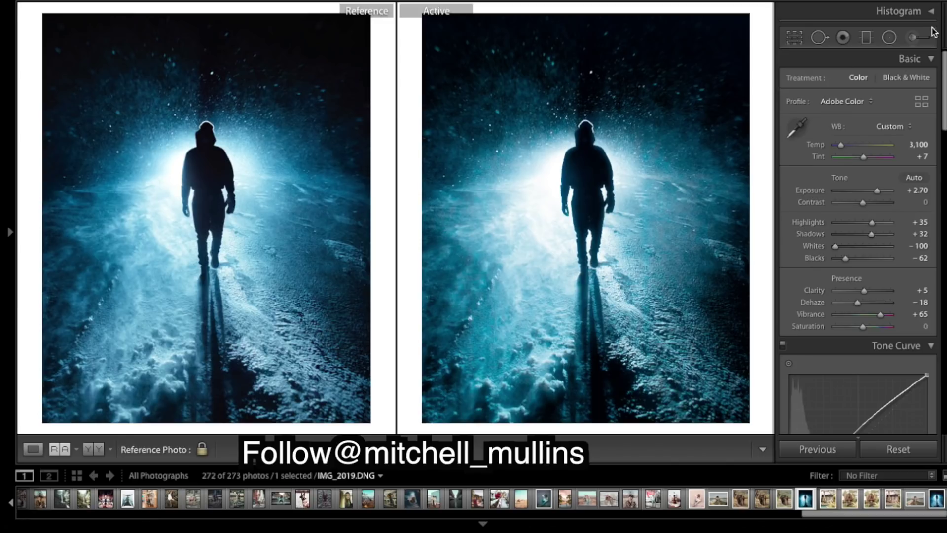
Step: Paint a second brush adjustment over the bright snow left of the figure, with Exposure 0 and Highlights -78
left_click(914, 37)
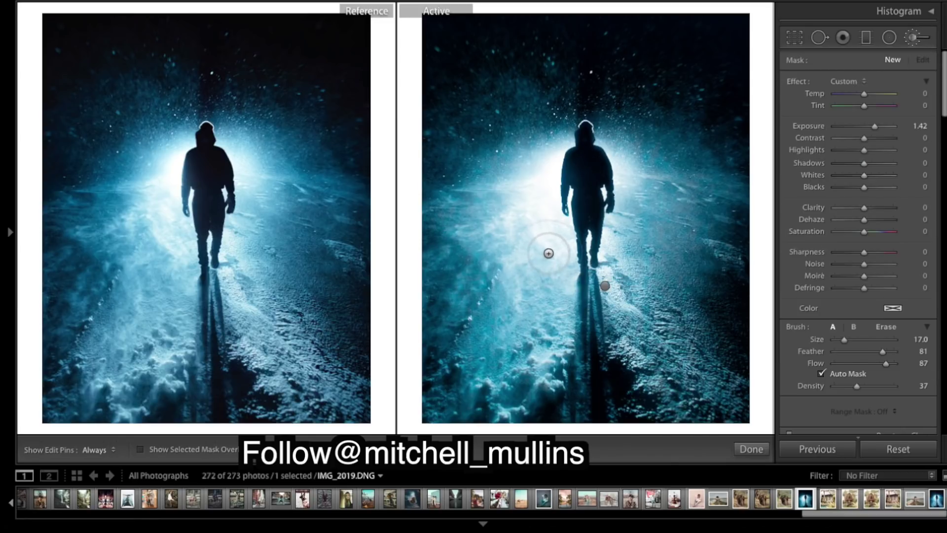
mouse_move(554, 254)
left_mouse_down()
mouse_move(527, 209)
mouse_move(554, 248)
mouse_move(532, 202)
left_mouse_up()
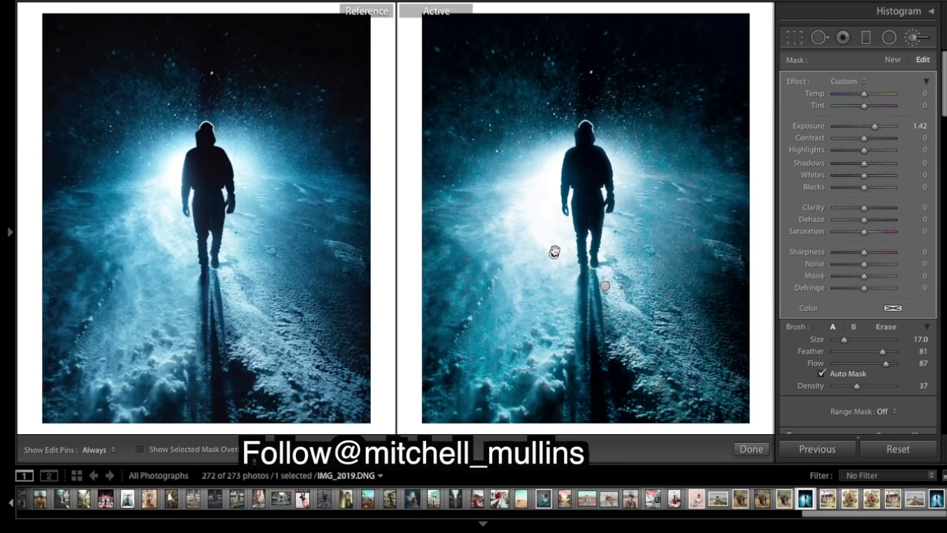
left_click_drag(852, 151, 856, 150)
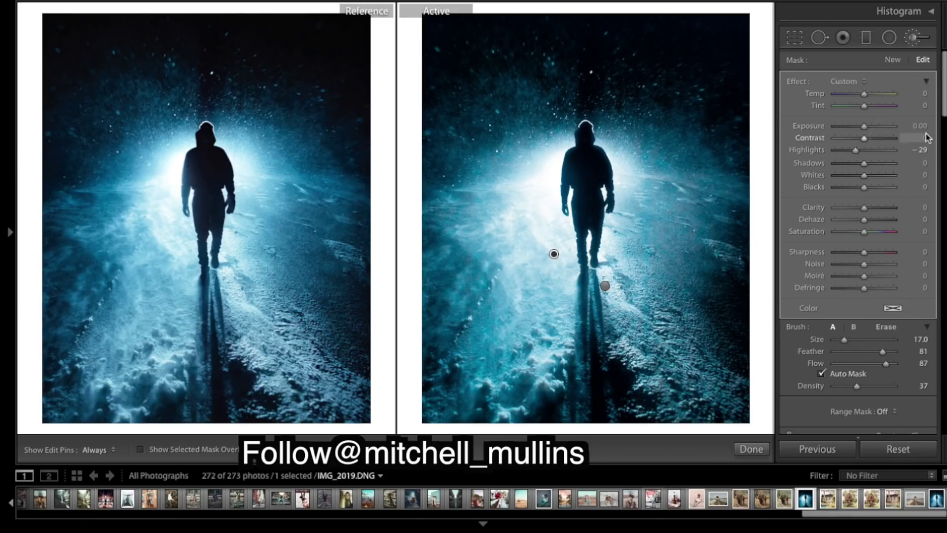
left_click_drag(857, 151, 840, 153)
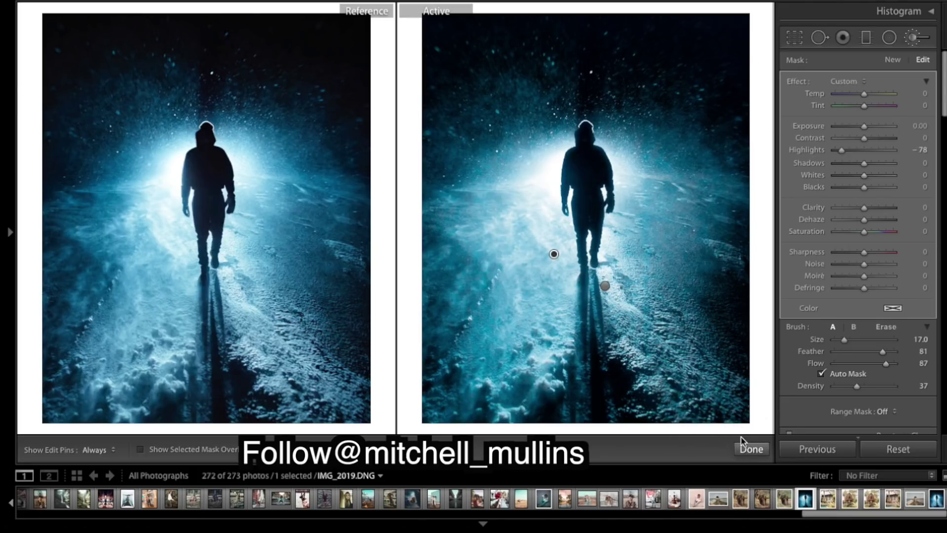
left_click(751, 448)
Step: Draw an inverted radial filter centred on the figure's body and stretch it to span from above the head to the feet
scroll(866, 174, "down", 5)
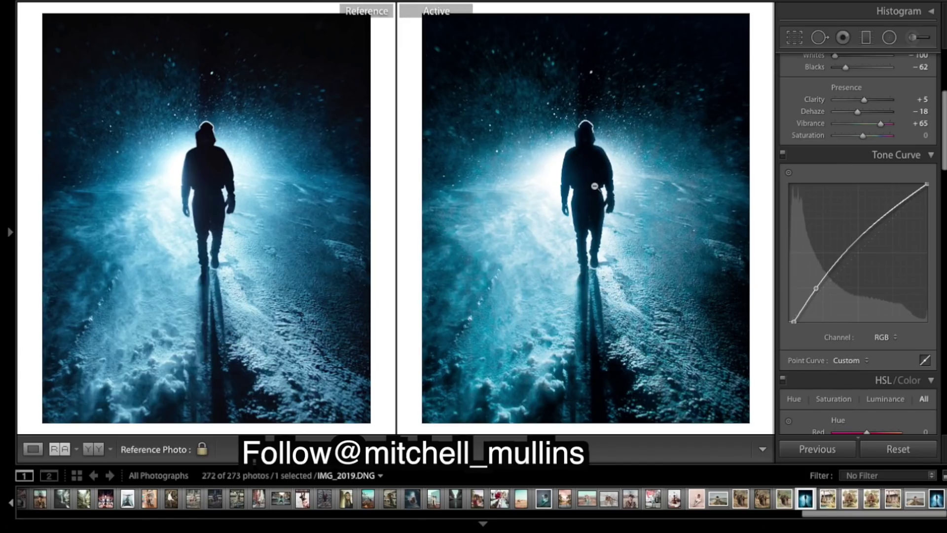
scroll(871, 138, "up", 5)
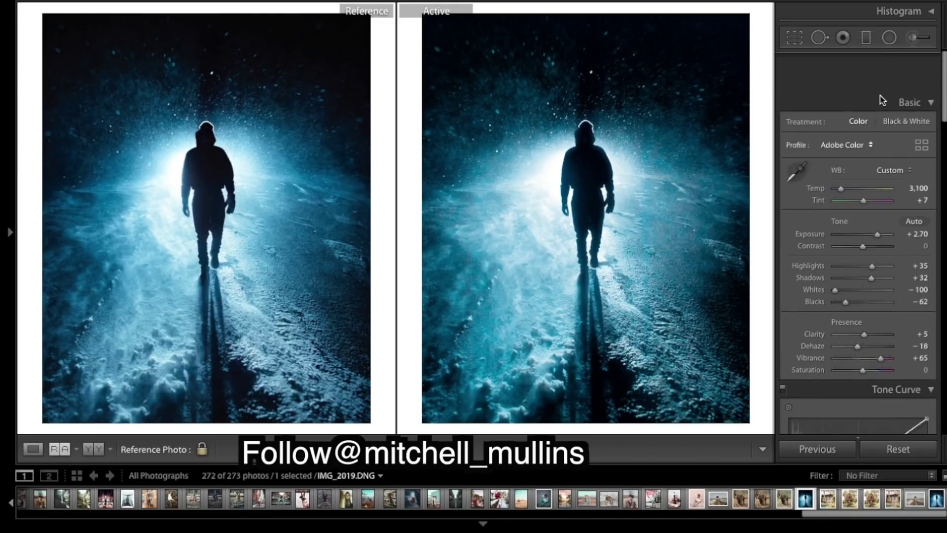
left_click(890, 40)
left_click_drag(578, 154, 634, 221)
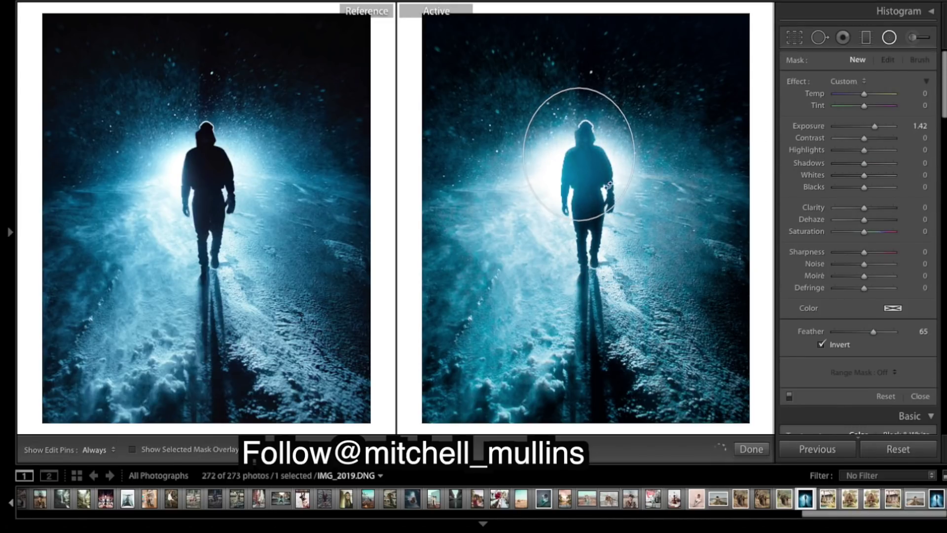
left_click_drag(580, 158, 585, 191)
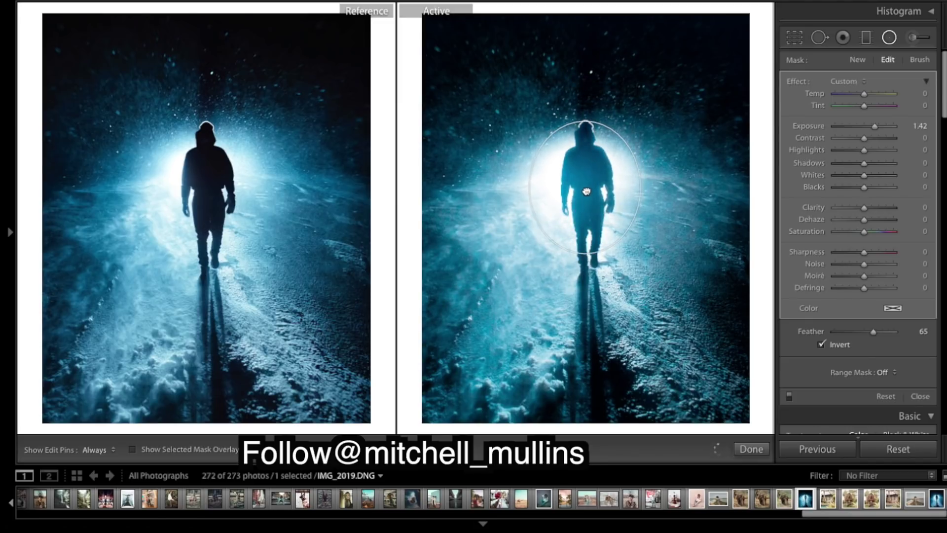
left_click_drag(585, 121, 586, 113)
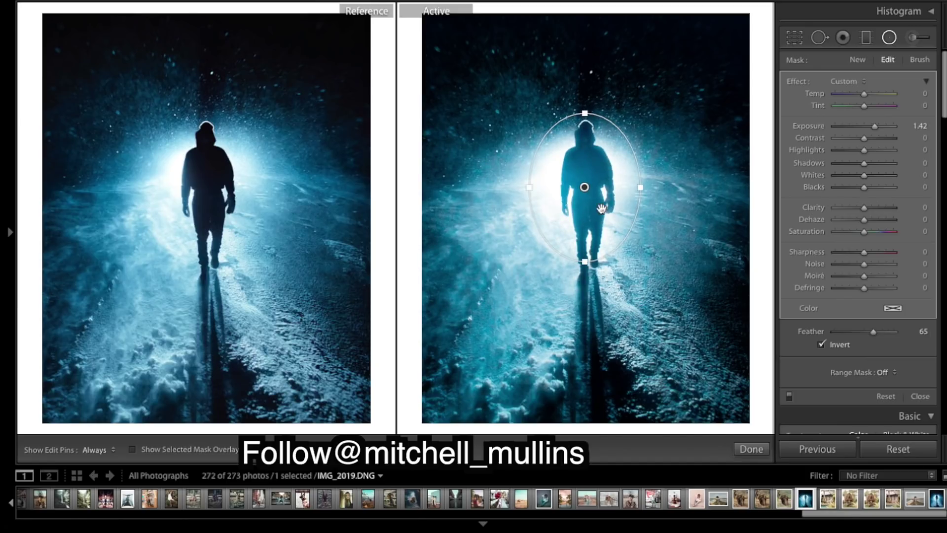
Step: Reset the radial filter's Exposure to 0, set Contrast to 33, and fine-tune its Blacks and Saturation
double_click(811, 126)
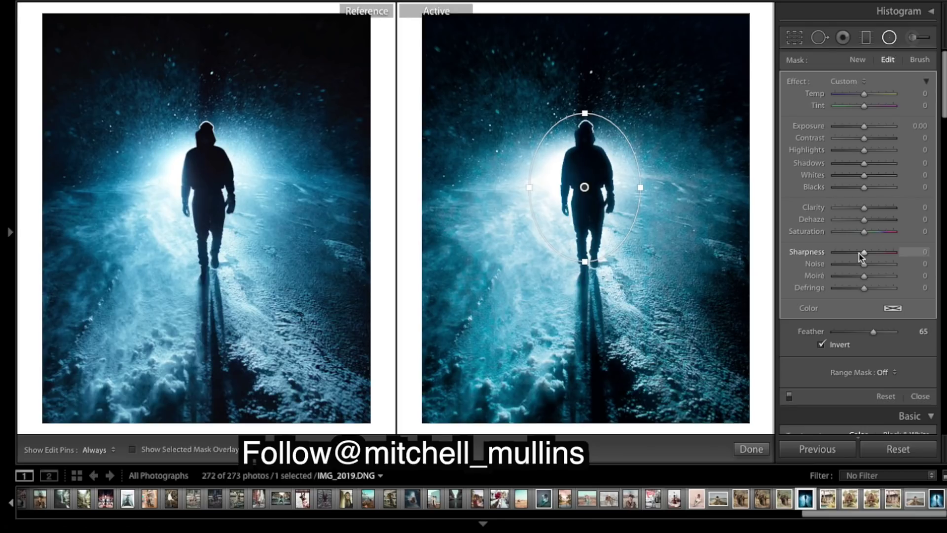
left_click(873, 137)
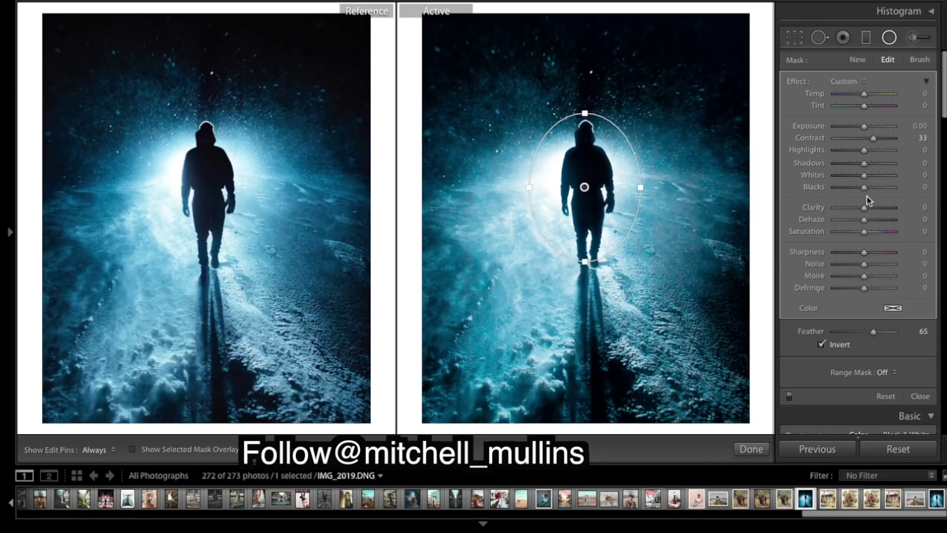
left_click_drag(864, 190, 863, 191)
left_click_drag(844, 232, 871, 233)
left_click_drag(872, 232, 869, 231)
left_click(750, 449)
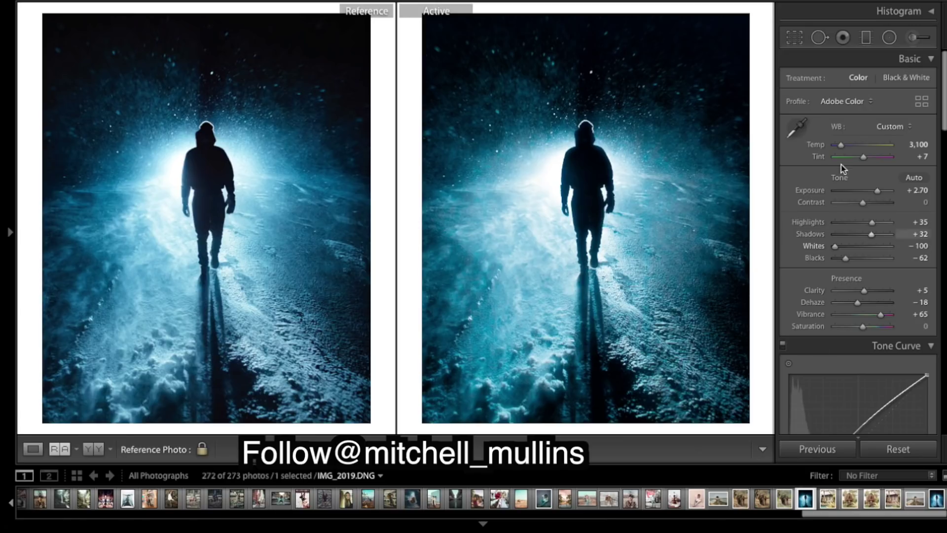
Step: Brush a new adjustment with Exposure 1.42 and Dehaze -22 over the glow beside the figure, undoing the last strokes
left_click(914, 39)
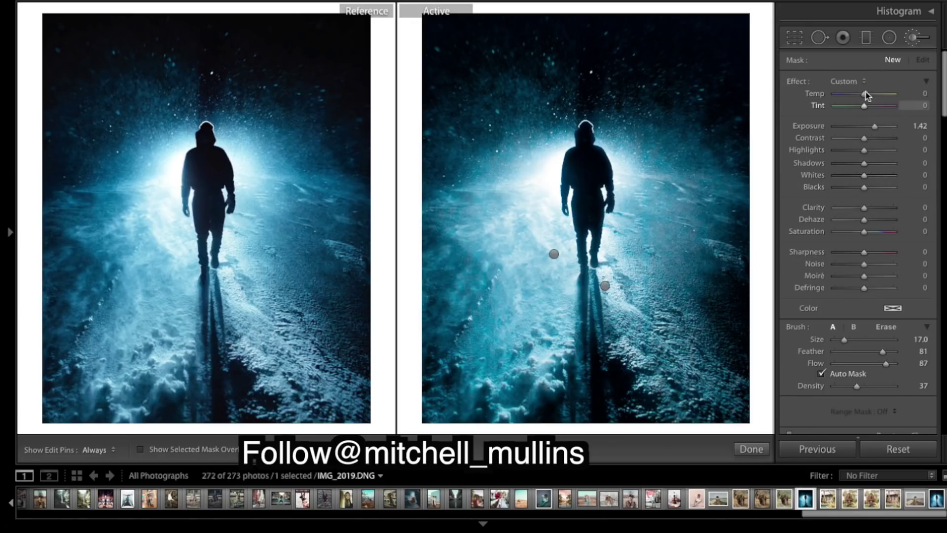
left_click(856, 219)
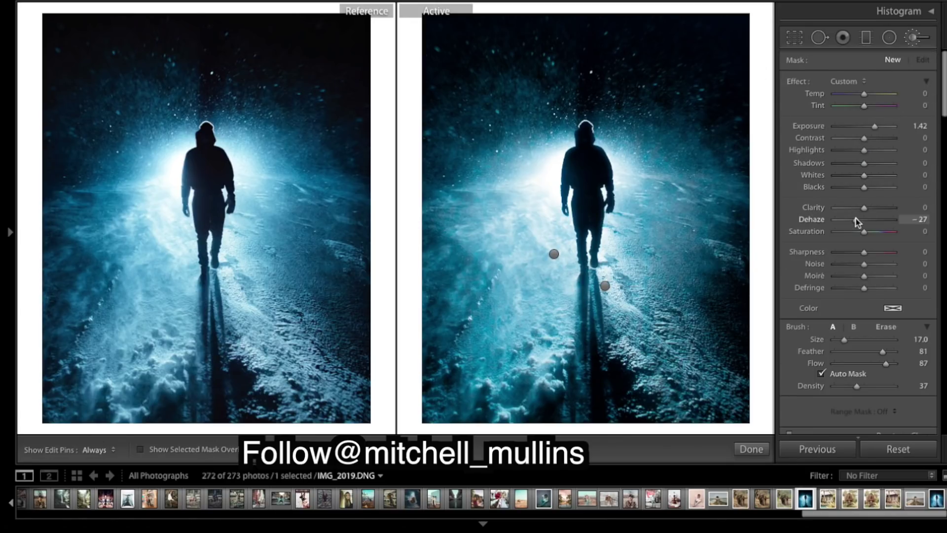
left_click_drag(857, 221, 858, 221)
left_click_drag(623, 156, 633, 163)
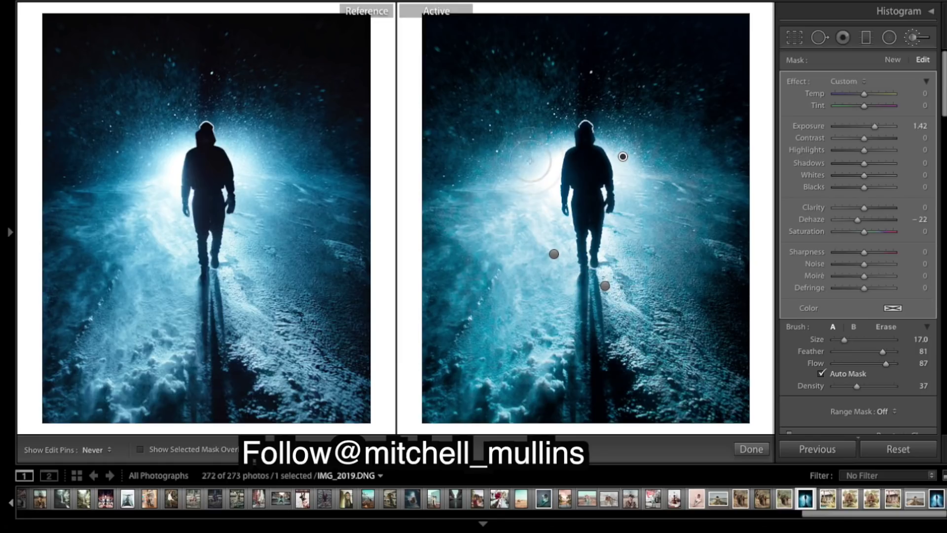
key("ctrl+z")
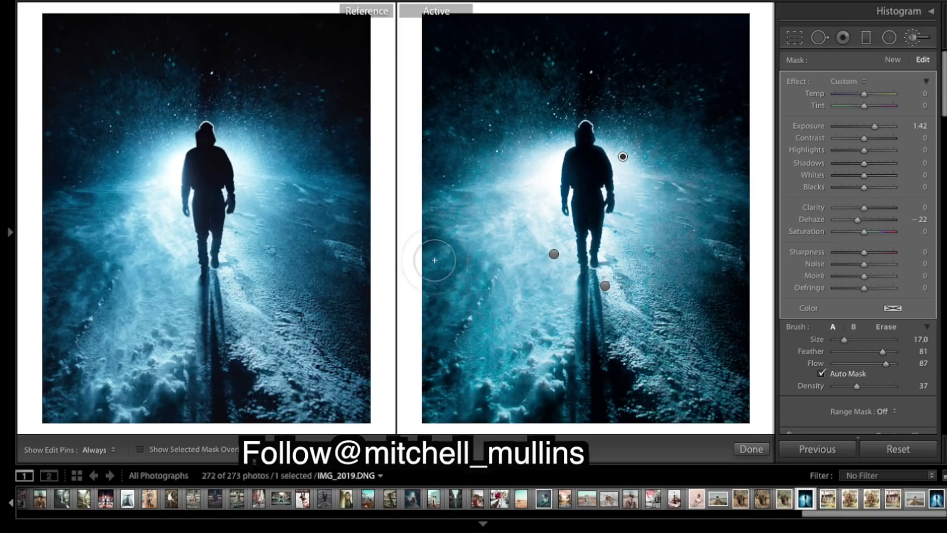
key("ctrl+z")
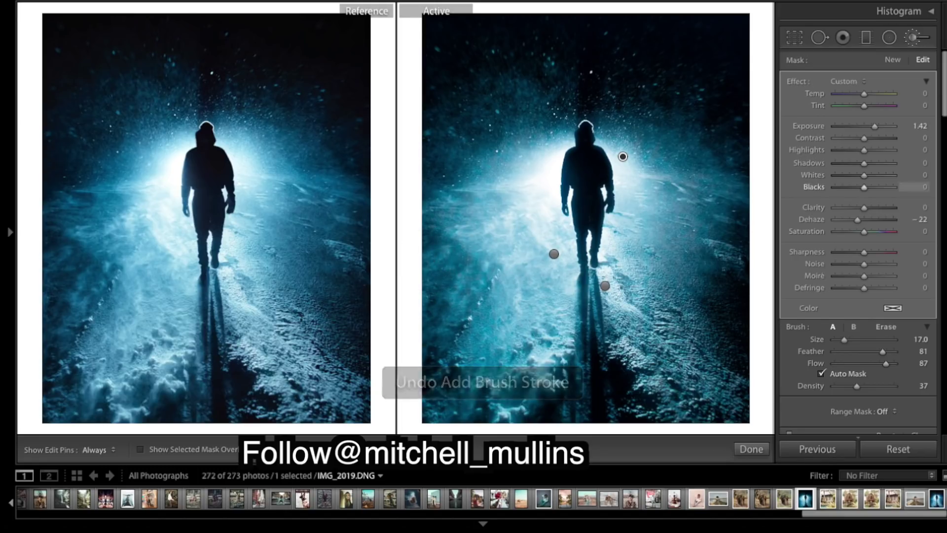
left_click(752, 449)
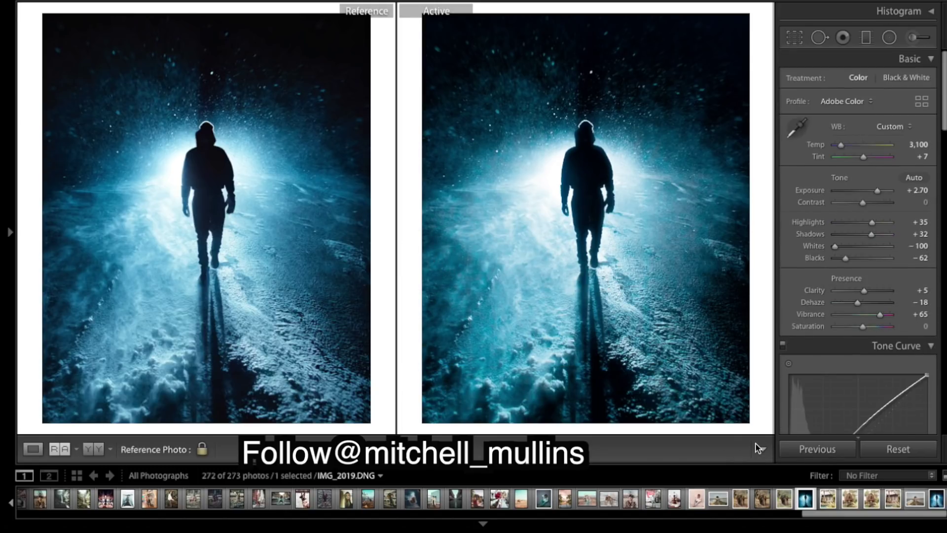
Step: Reopen the Dehaze brush adjustment beside the figure's shoulder to review its effect, and close it
left_click(912, 37)
left_click(623, 156)
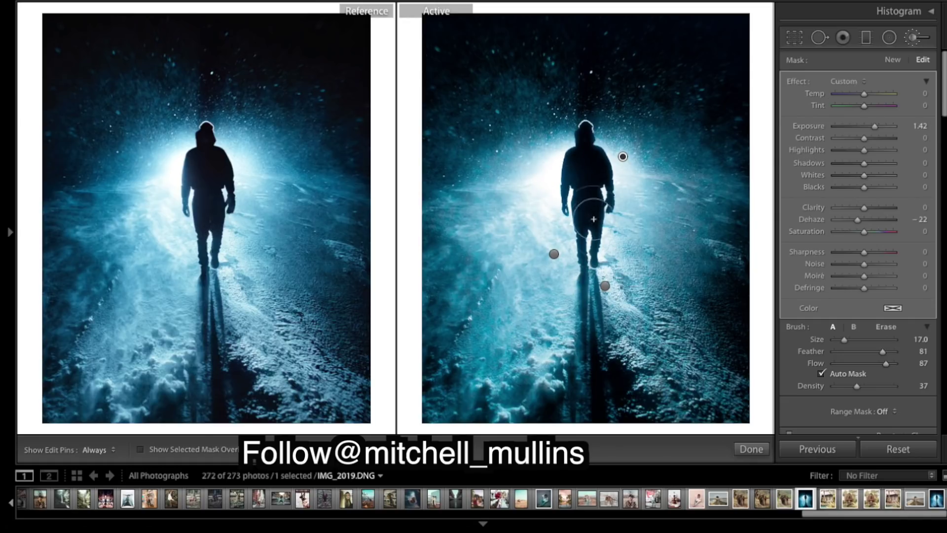
left_click(751, 449)
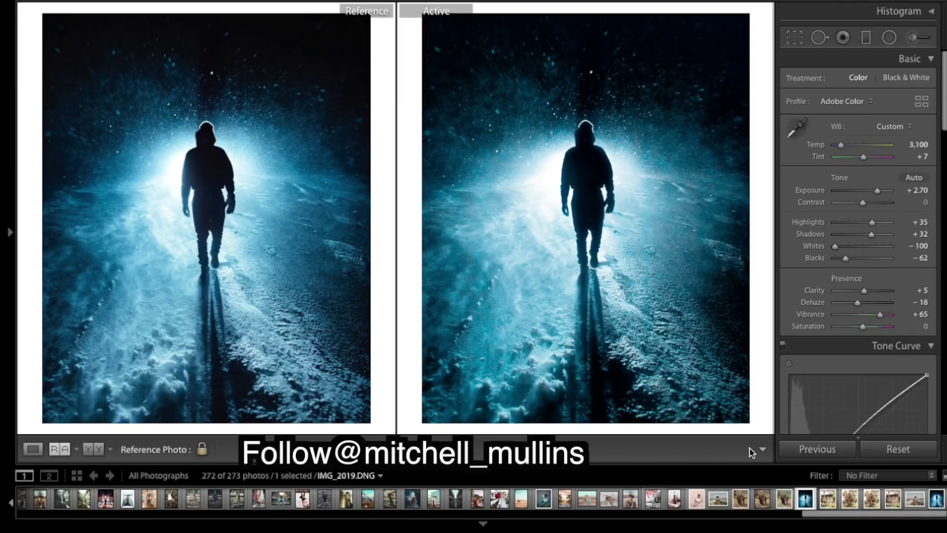